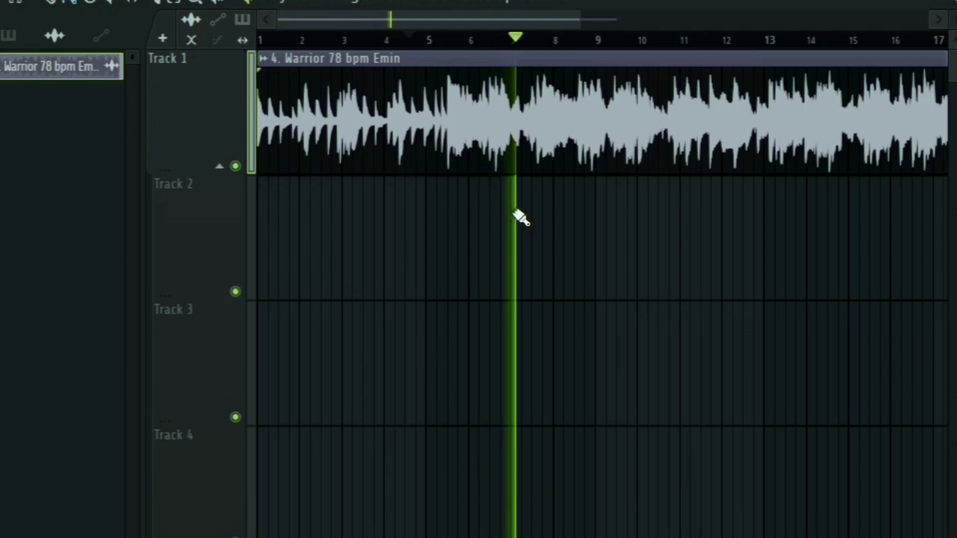
Audition the Warrior sample on Track 1 around bars 4 and 5 to locate the loop's end point
{"action": "left_click", "coordinate": [433, 39]}
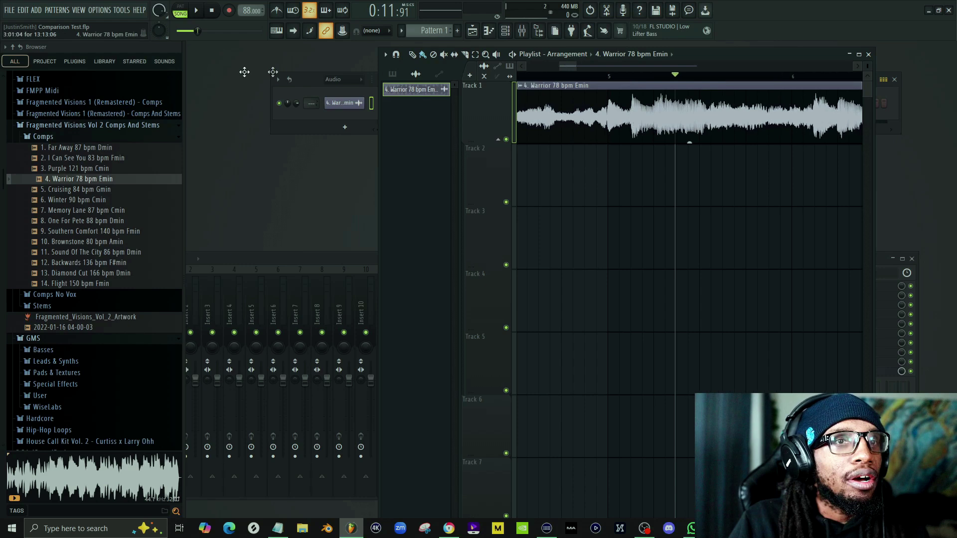
{"action": "left_click_drag", "start_coordinate": [245, 72], "coordinate": [1, 91]}
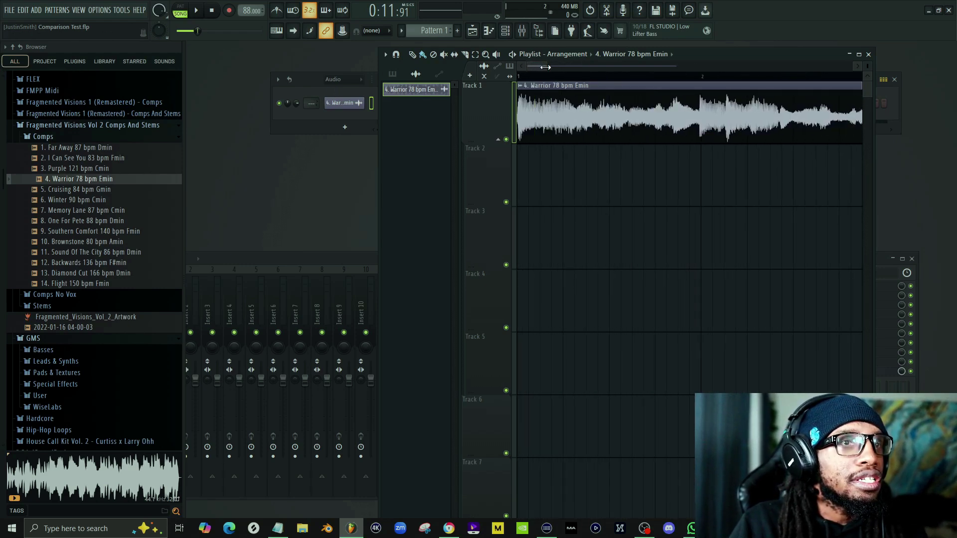
{"action": "left_click_drag", "start_coordinate": [545, 67], "coordinate": [597, 69]}
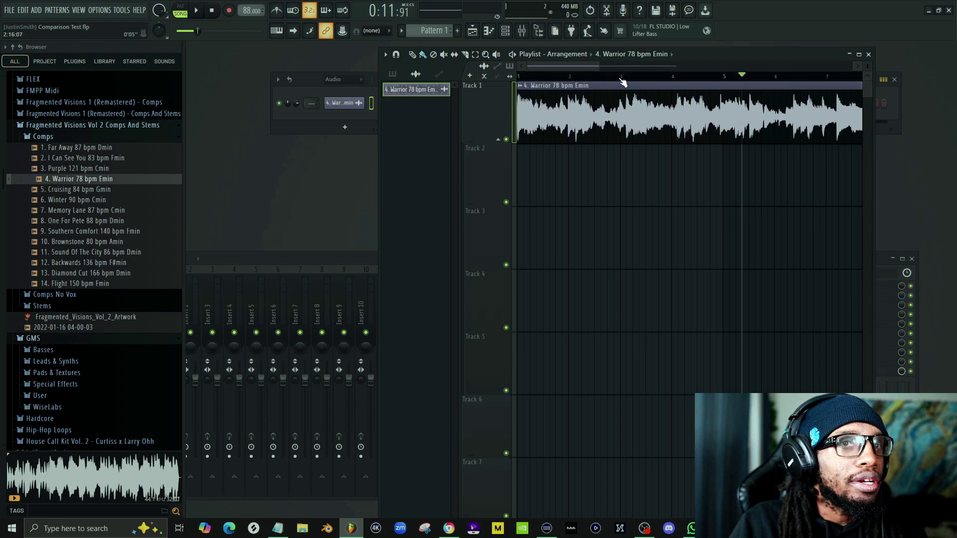
{"action": "key", "text": "space"}
{"action": "key", "text": "space"}
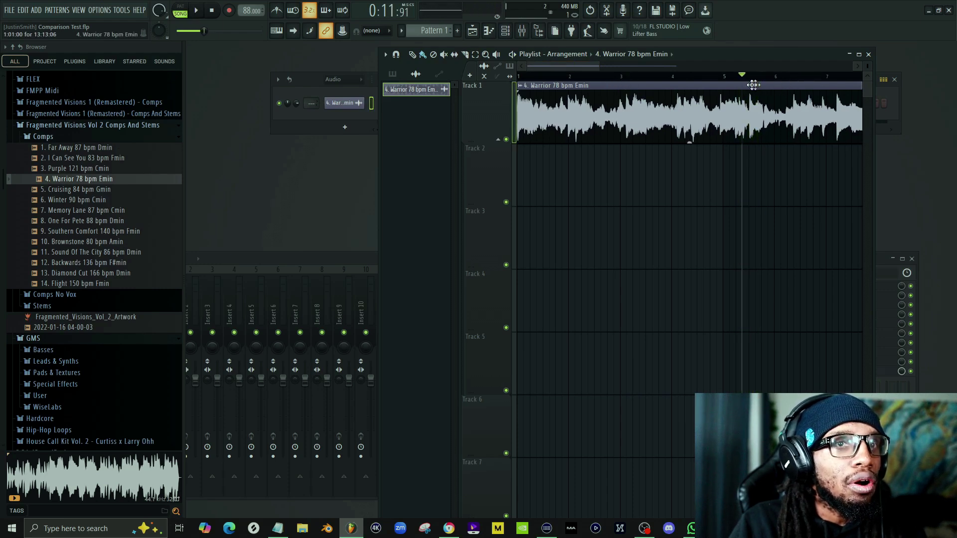
{"action": "left_click", "coordinate": [702, 77]}
{"action": "key", "text": "space"}
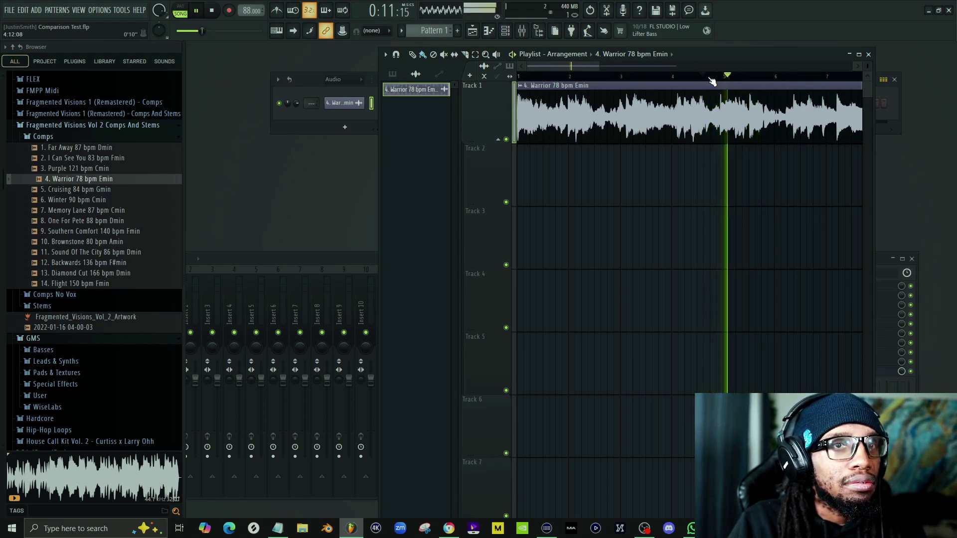
{"action": "key", "text": "space"}
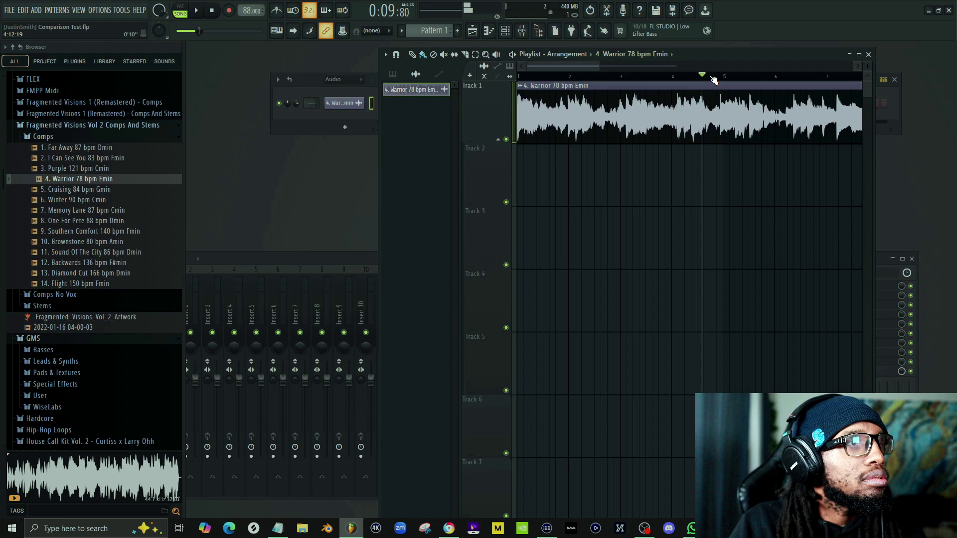
{"action": "left_click", "coordinate": [744, 77]}
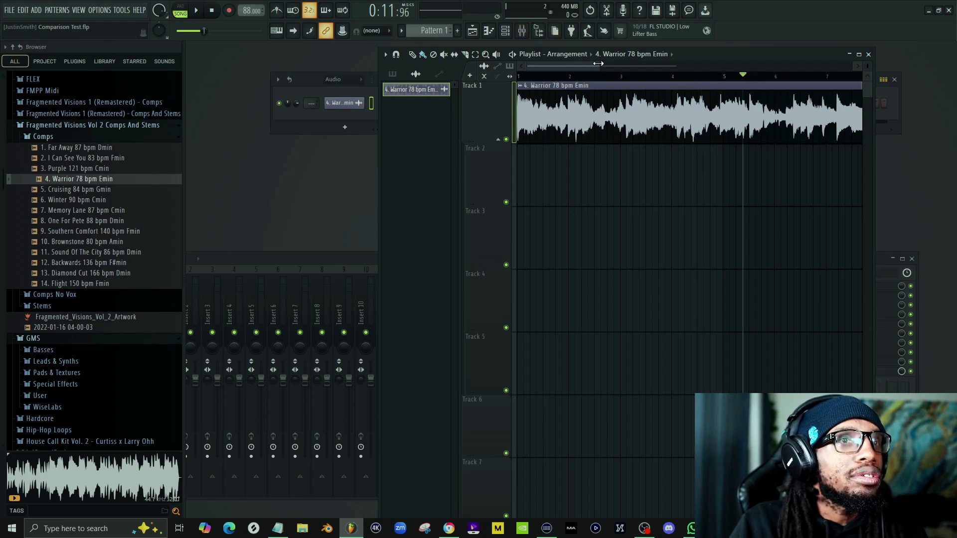
Slice the Warrior clip on Track 1 about halfway through bar 5 and delete the part after the cut
{"action": "mouse_move", "coordinate": [598, 65]}
{"action": "left_mouse_down"}
{"action": "mouse_move", "coordinate": [550, 63]}
{"action": "mouse_move", "coordinate": [579, 70]}
{"action": "left_mouse_up"}
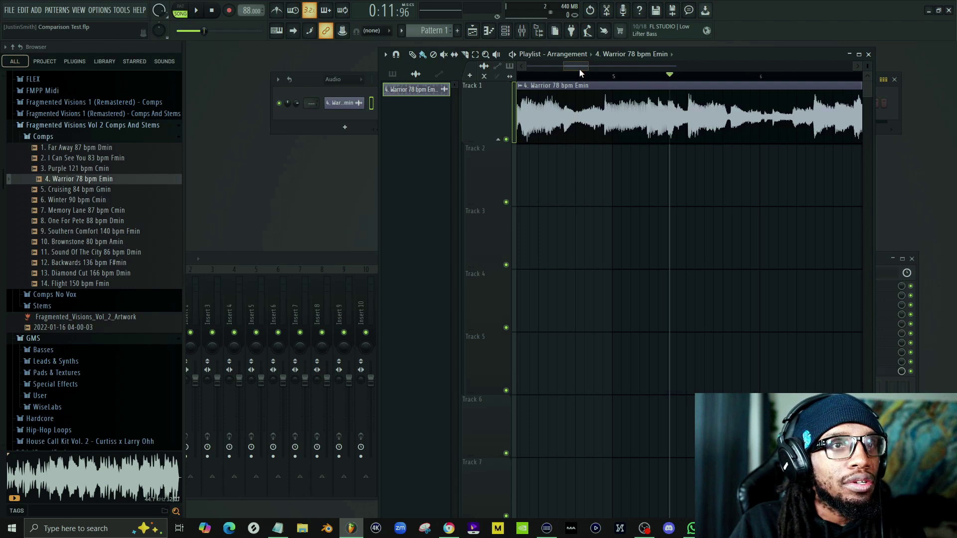
{"action": "key", "text": "space"}
{"action": "key", "text": "space"}
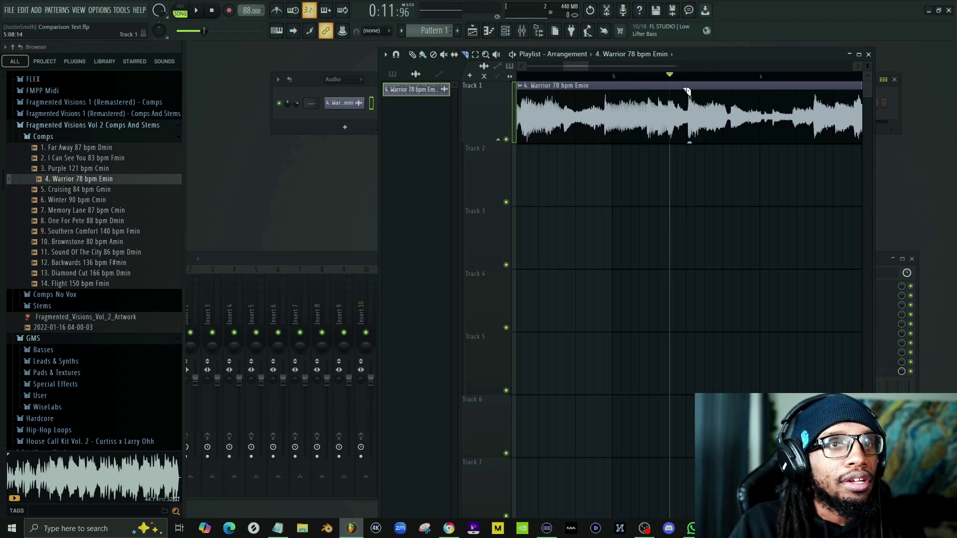
{"action": "left_click_drag", "start_coordinate": [589, 67], "coordinate": [571, 68]}
{"action": "key", "text": "space"}
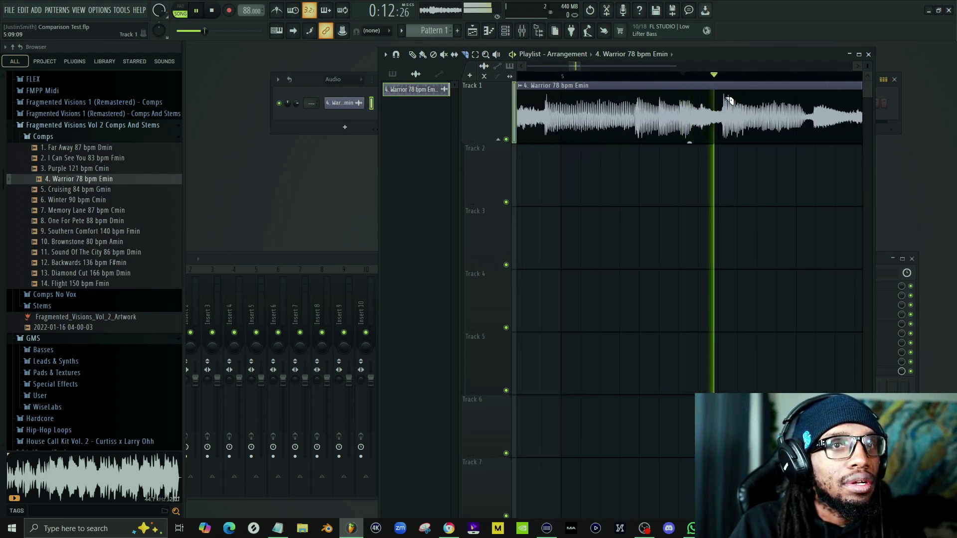
{"action": "key", "text": "space"}
{"action": "left_click_drag", "start_coordinate": [725, 103], "coordinate": [728, 205]}
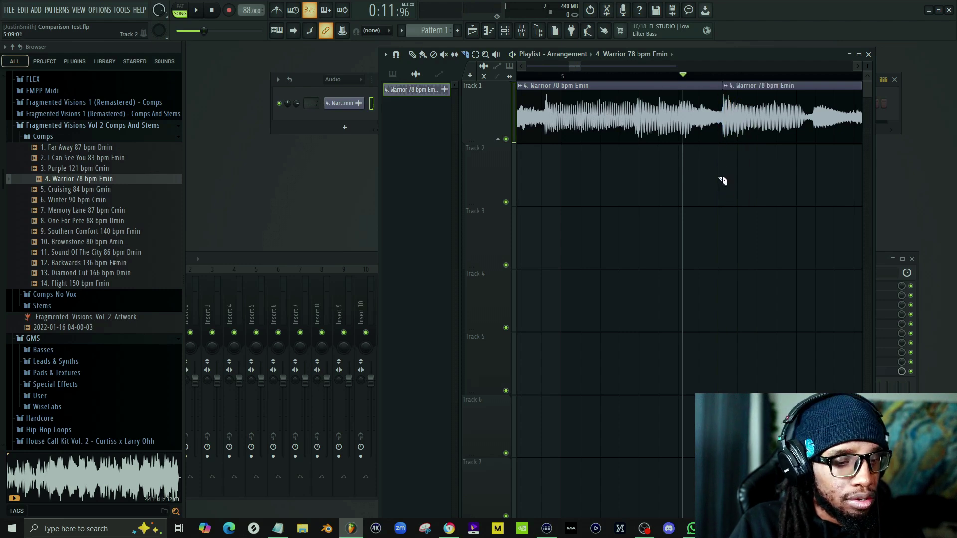
{"action": "right_click", "coordinate": [752, 127]}
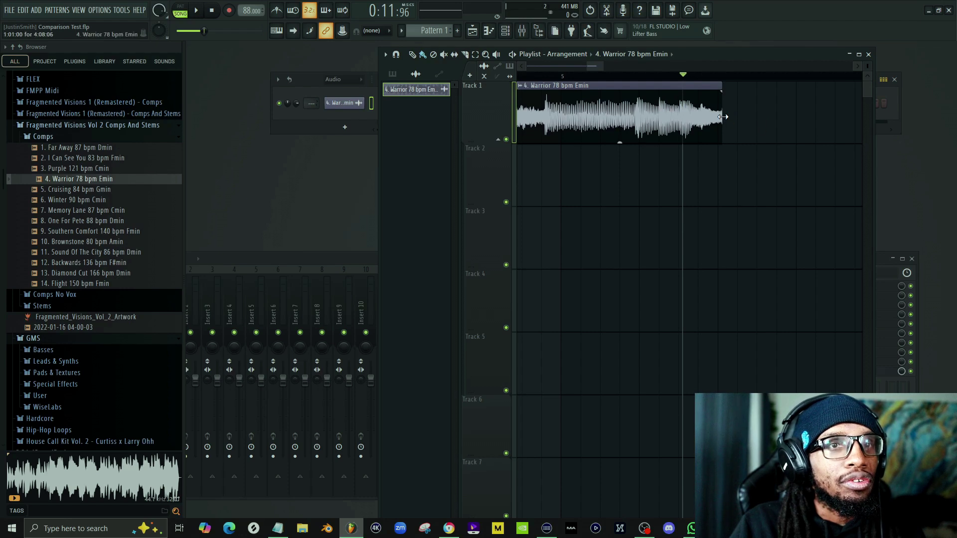
Shorten the Warrior clip so it ends at the start of bar 5, and play the four-bar loop
{"action": "left_click_drag", "start_coordinate": [719, 115], "coordinate": [556, 124]}
{"action": "key", "text": "space"}
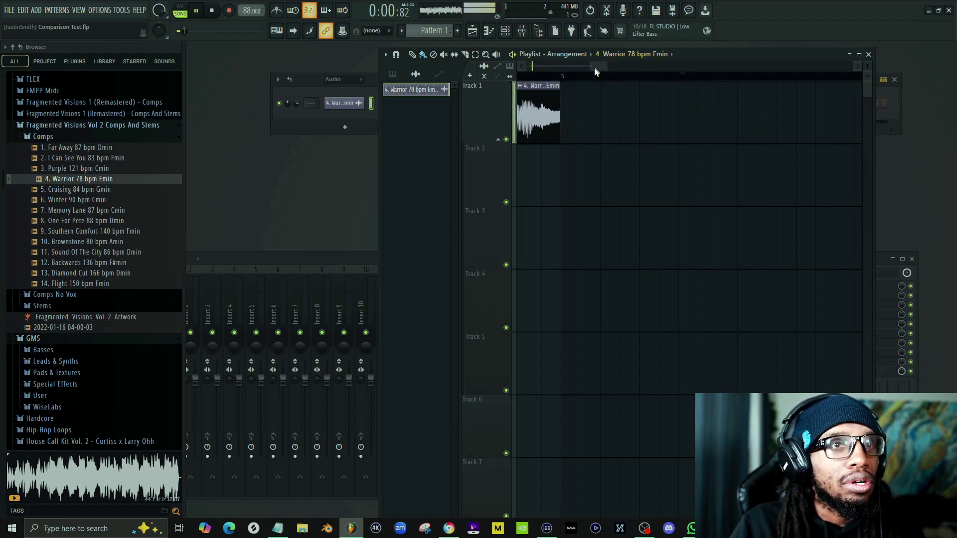
{"action": "scroll", "coordinate": [576, 74], "scroll_direction": "up", "scroll_amount": 4}
{"action": "left_click_drag", "start_coordinate": [576, 74], "coordinate": [522, 78]}
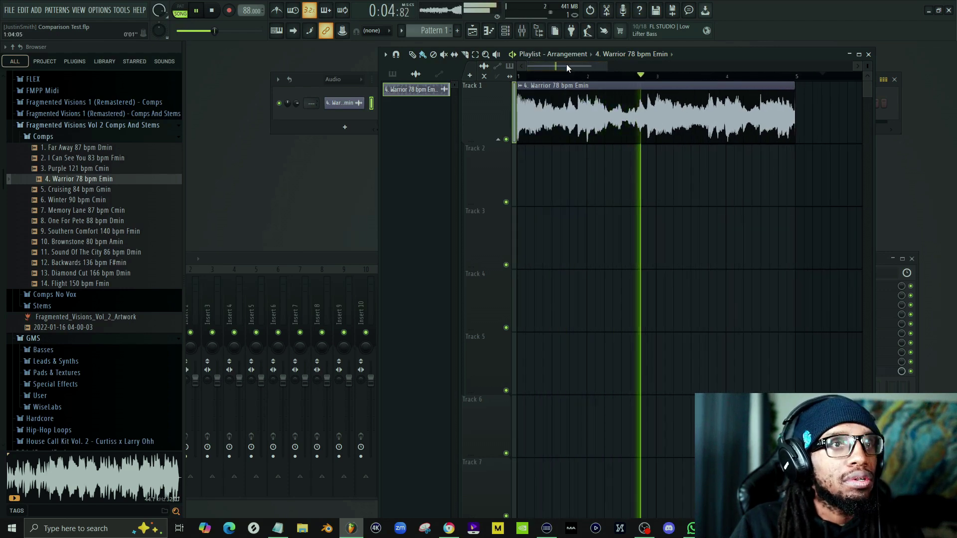
{"action": "key", "text": "space"}
{"action": "key", "text": "space"}
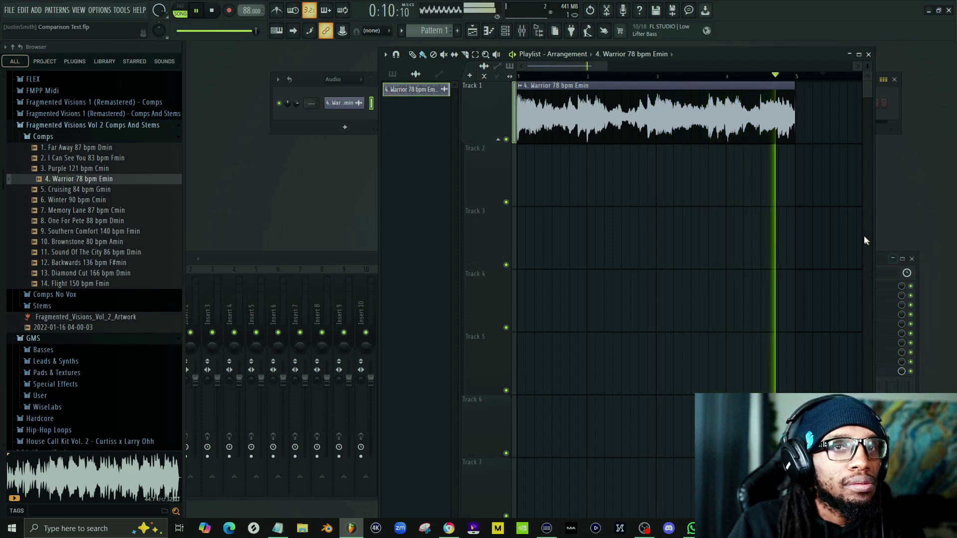
{"action": "key", "text": "space"}
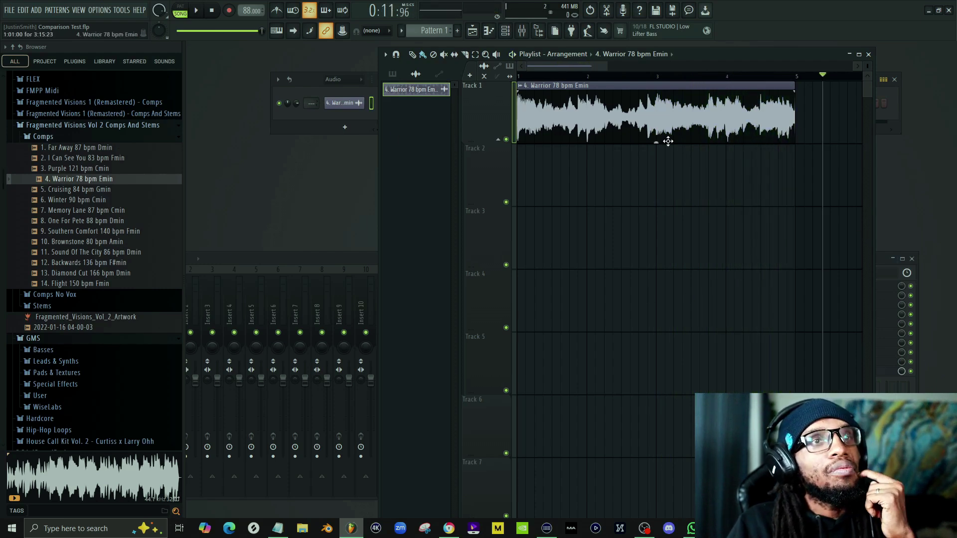
Set the Warrior sample's time-stretching mode to Stretch and listen to the loop
{"action": "double_click", "coordinate": [638, 89]}
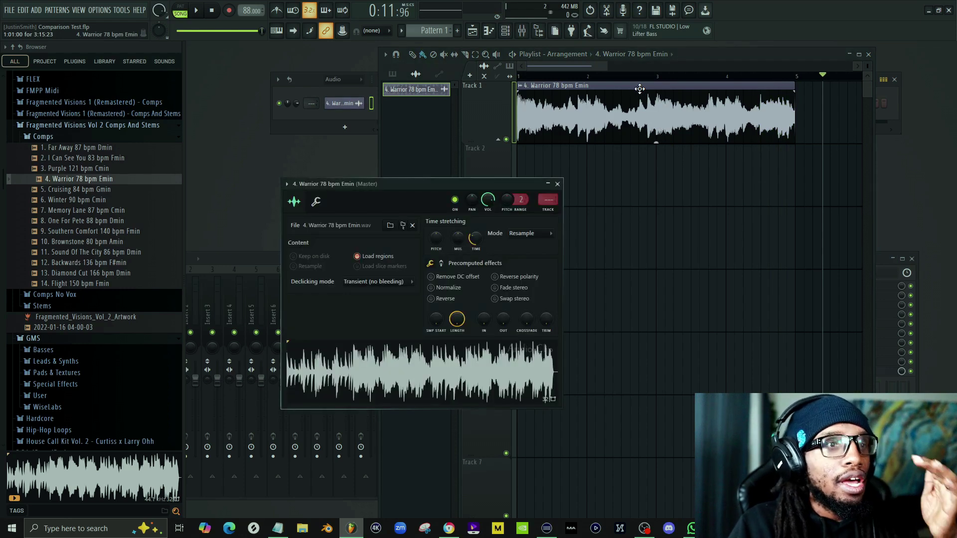
{"action": "left_click", "coordinate": [525, 234]}
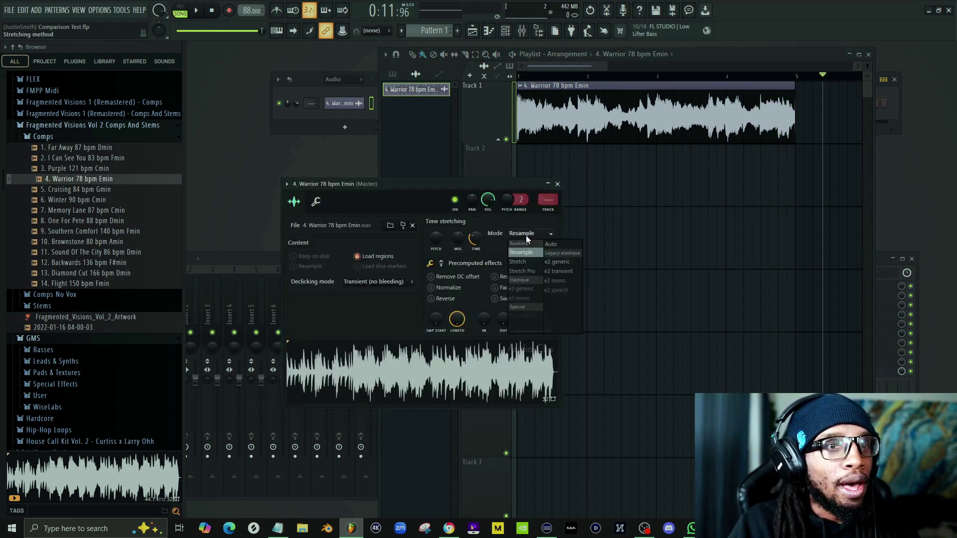
{"action": "left_click", "coordinate": [534, 261]}
{"action": "key", "text": "space"}
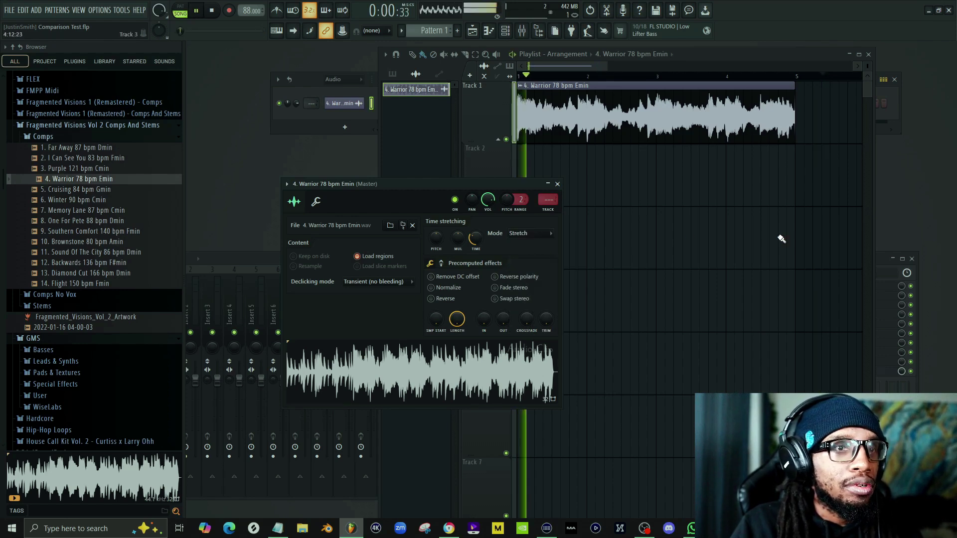
{"action": "key", "text": "space"}
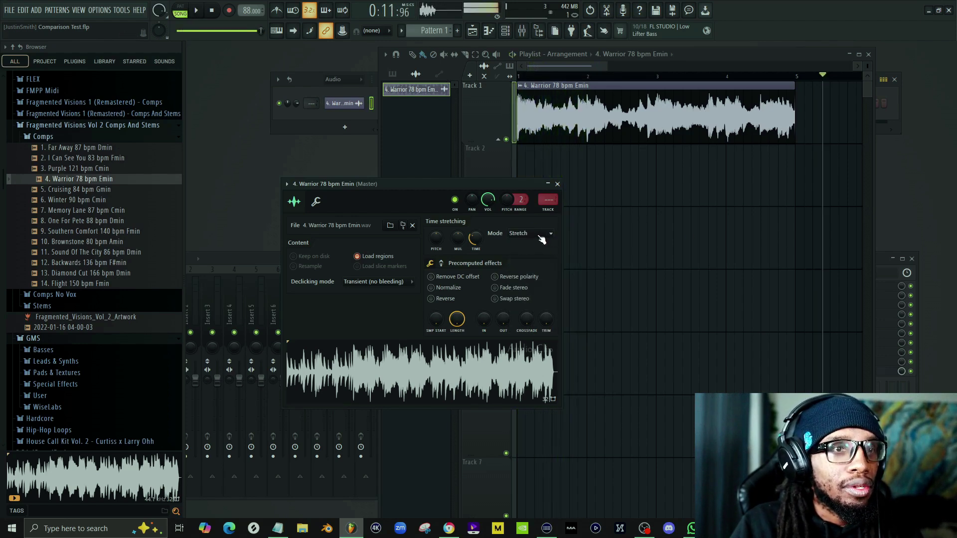
Set the sample's time-stretching mode to Resample, play the loop again and close the sample's channel settings
{"action": "left_click", "coordinate": [538, 236]}
{"action": "left_click", "coordinate": [532, 251]}
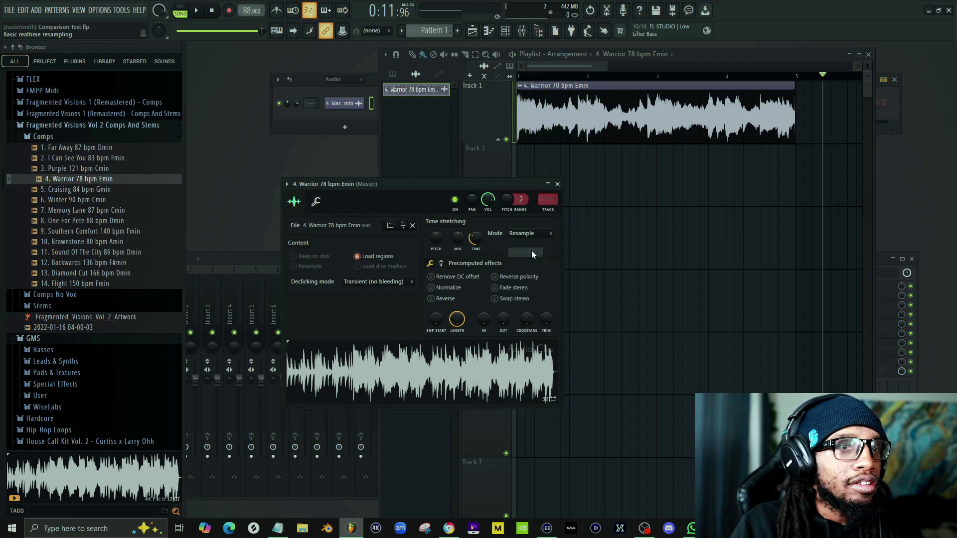
{"action": "key", "text": "space"}
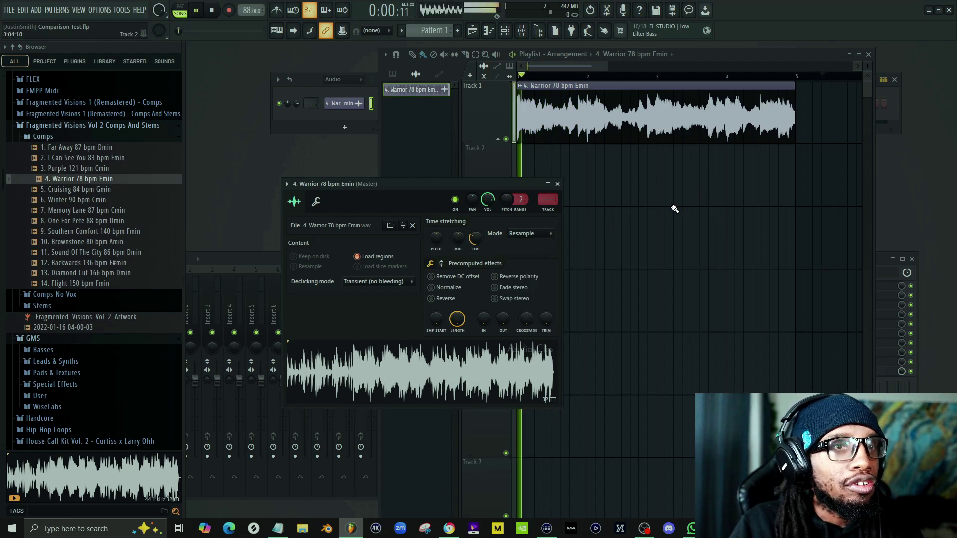
{"action": "left_click", "coordinate": [558, 184]}
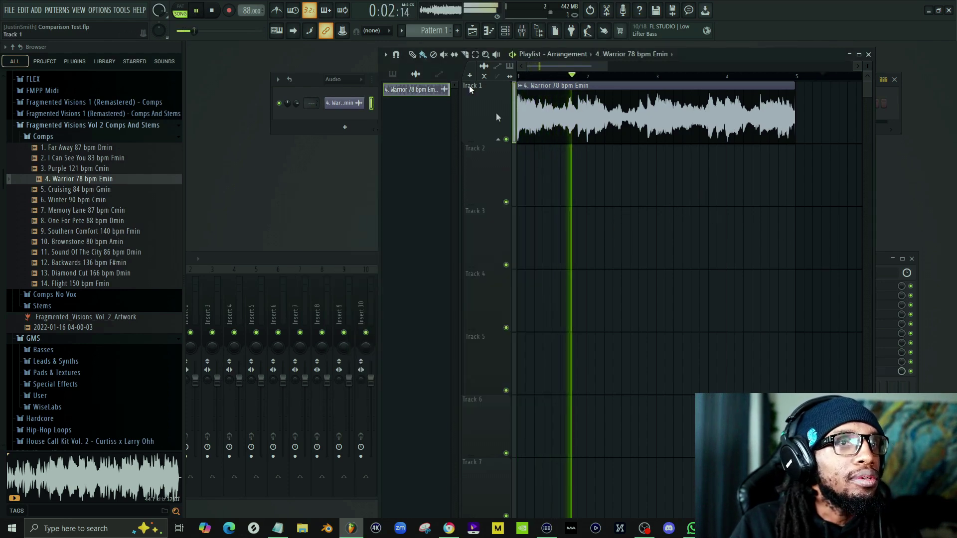
{"action": "key", "text": "space"}
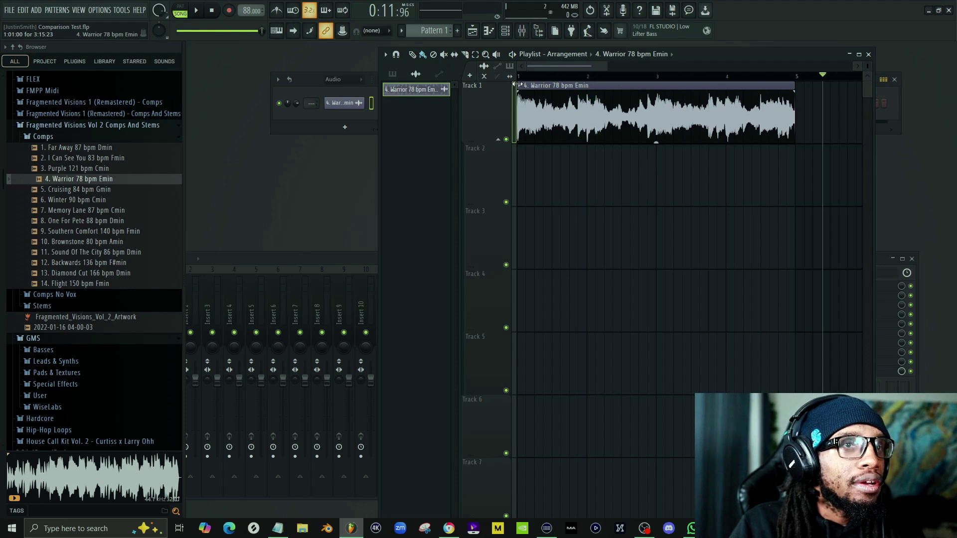
Extract drums, bass, instruments and vocals stems from the Warrior clip, with grouped playlist tracks and the source track muted when done
{"action": "left_click", "coordinate": [521, 87]}
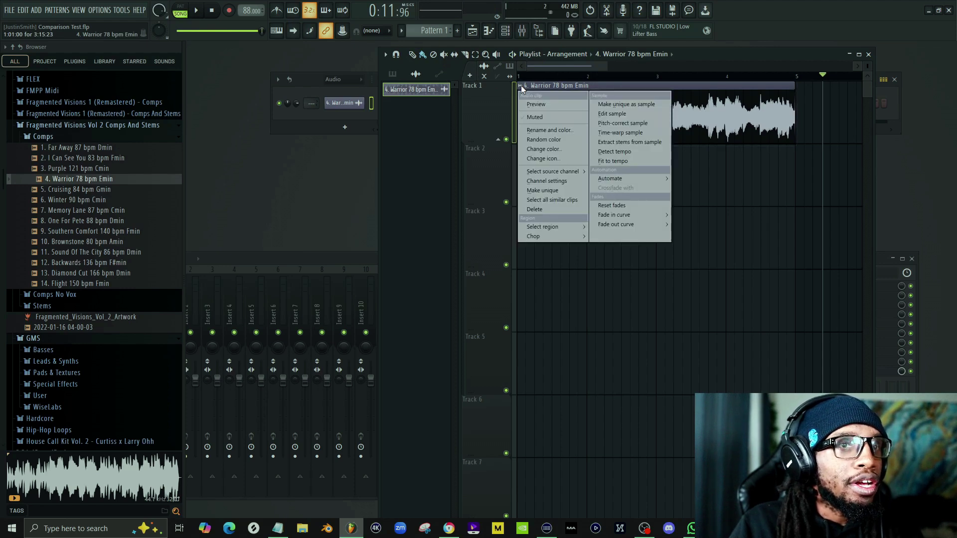
{"action": "left_click", "coordinate": [632, 144]}
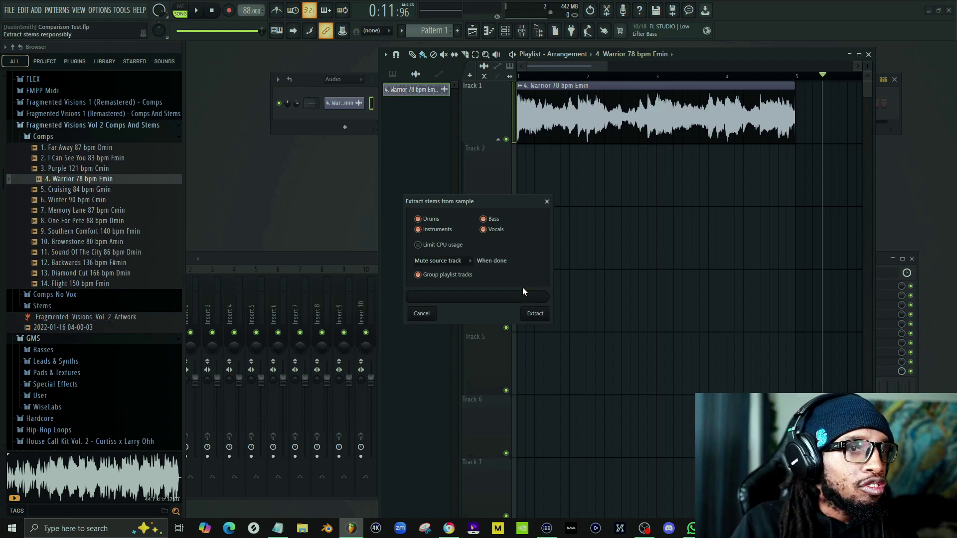
{"action": "left_click", "coordinate": [537, 315]}
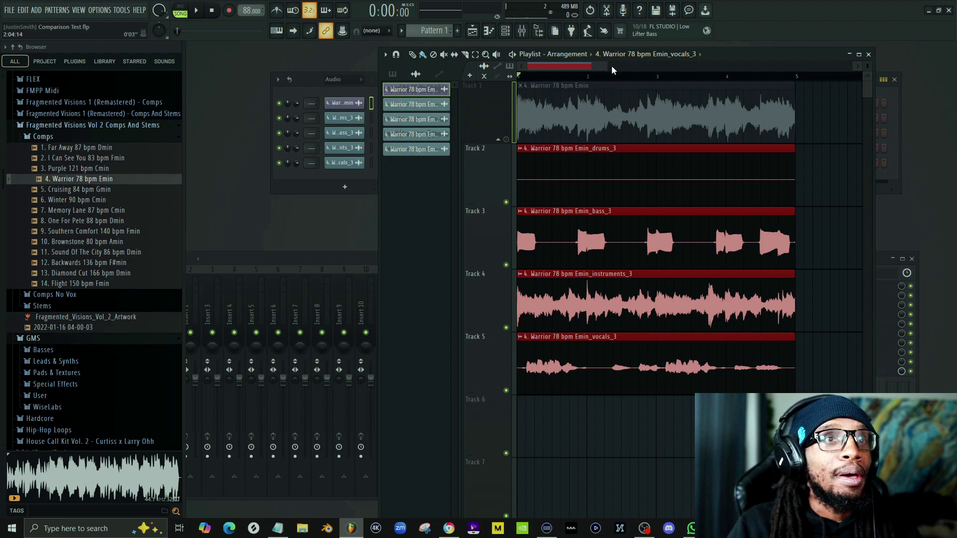
{"action": "mouse_move", "coordinate": [607, 65]}
{"action": "left_mouse_down"}
{"action": "mouse_move", "coordinate": [587, 64]}
{"action": "mouse_move", "coordinate": [613, 78]}
{"action": "left_mouse_up"}
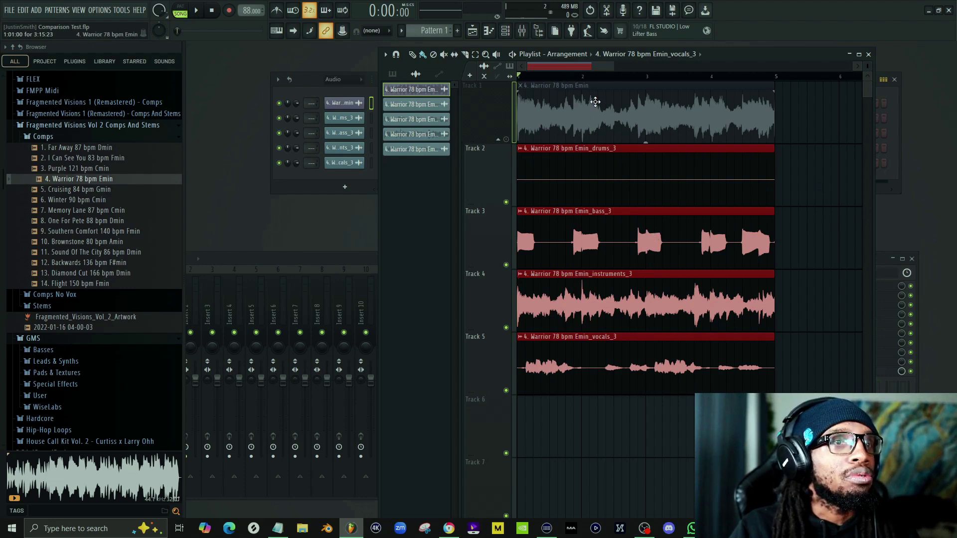
{"action": "key", "text": "space"}
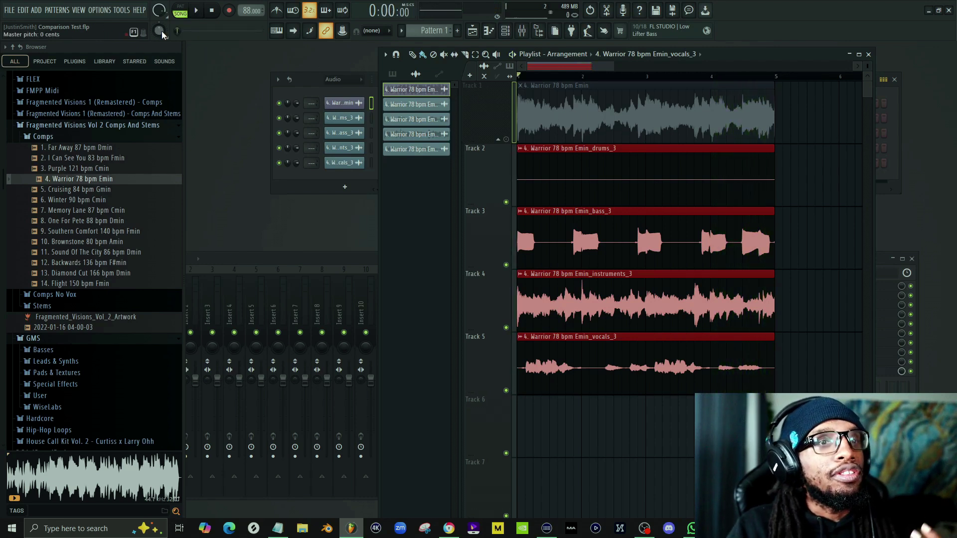
Add Boom Bap Drum Loop 2 - 86 Bpm from the CONUNDRUM Pack to Track 6, starting at bar 1
{"action": "scroll", "coordinate": [58, 198], "scroll_direction": "down", "scroll_amount": 1}
{"action": "scroll", "coordinate": [57, 199], "scroll_direction": "down", "scroll_amount": 15}
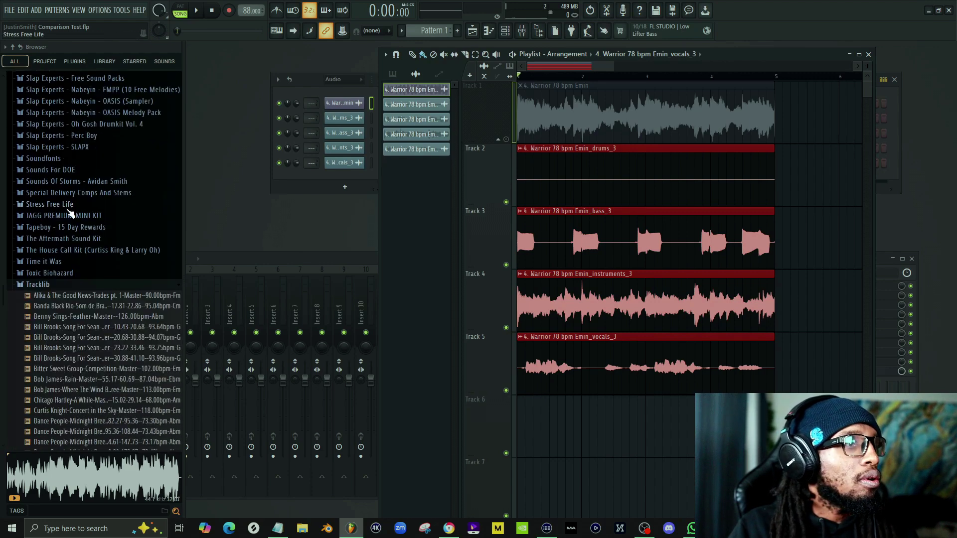
{"action": "scroll", "coordinate": [71, 212], "scroll_direction": "up", "scroll_amount": 3}
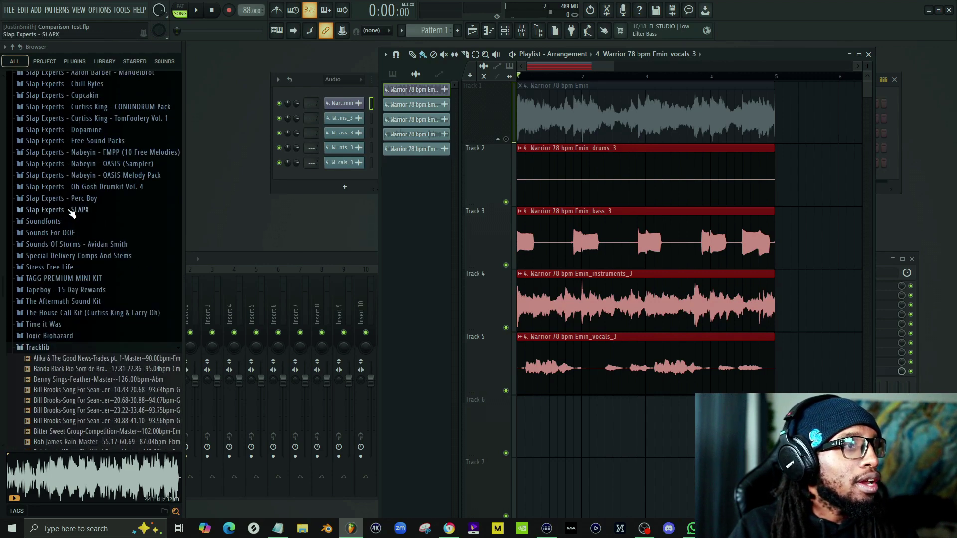
{"action": "scroll", "coordinate": [71, 213], "scroll_direction": "down", "scroll_amount": 10}
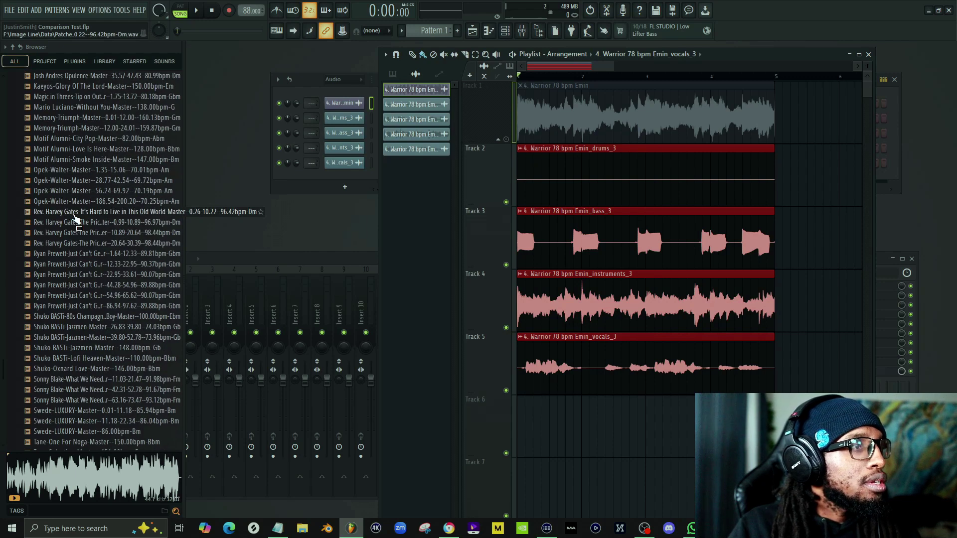
{"action": "scroll", "coordinate": [75, 218], "scroll_direction": "down", "scroll_amount": 10}
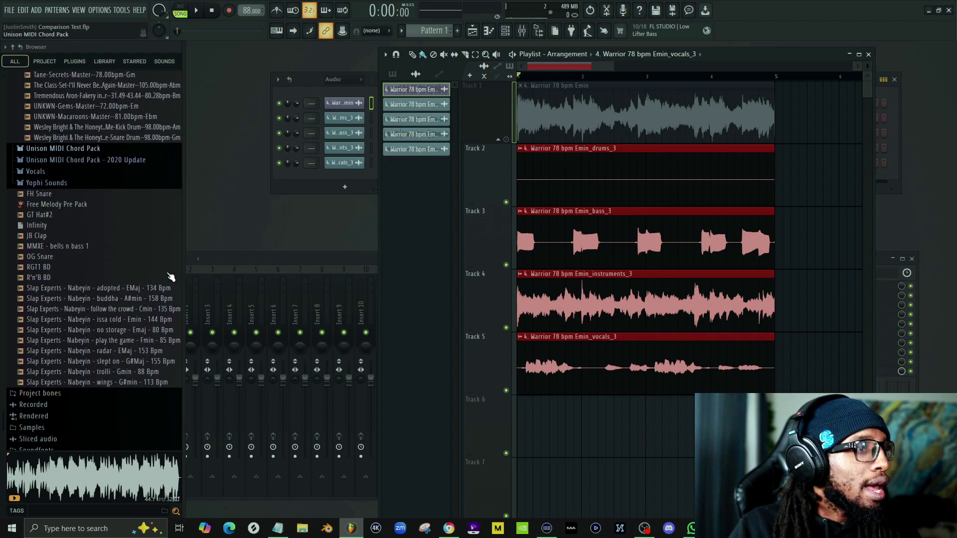
{"action": "scroll", "coordinate": [100, 225], "scroll_direction": "up", "scroll_amount": 12}
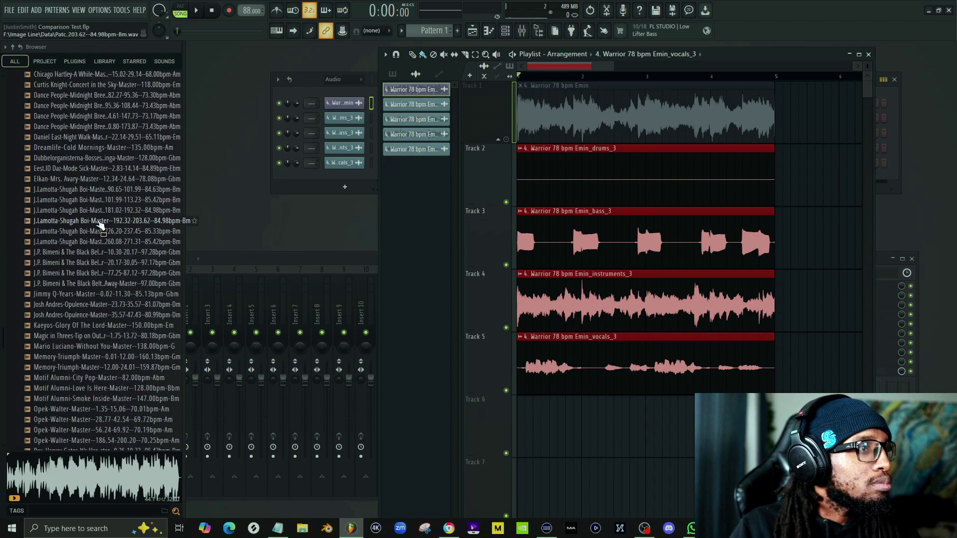
{"action": "scroll", "coordinate": [100, 224], "scroll_direction": "up", "scroll_amount": 10}
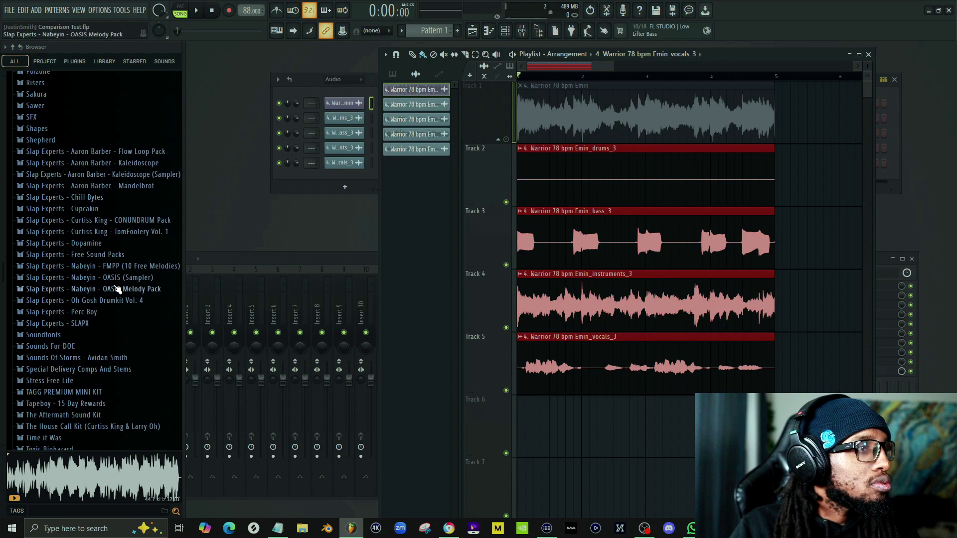
{"action": "left_click", "coordinate": [148, 220]}
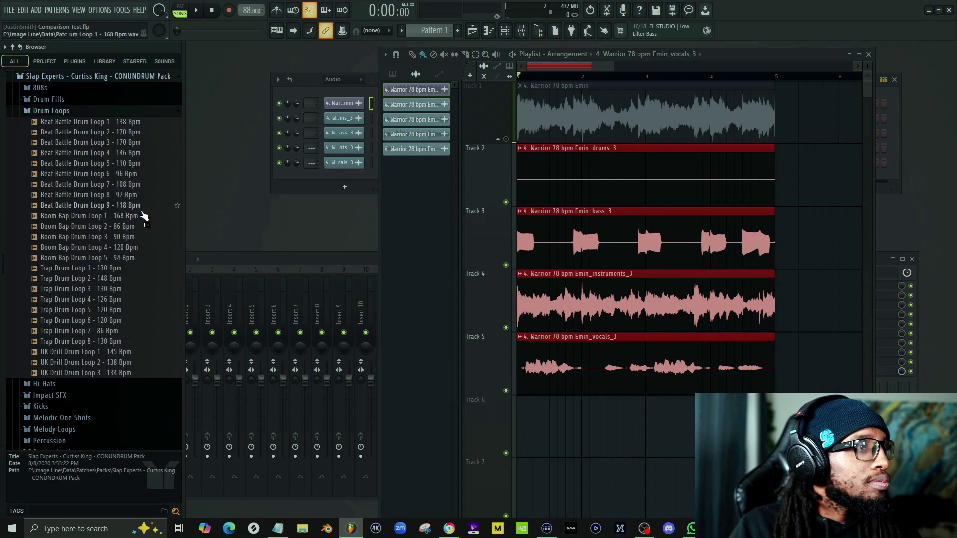
{"action": "left_click", "coordinate": [119, 226]}
{"action": "left_click_drag", "start_coordinate": [119, 226], "coordinate": [553, 427]}
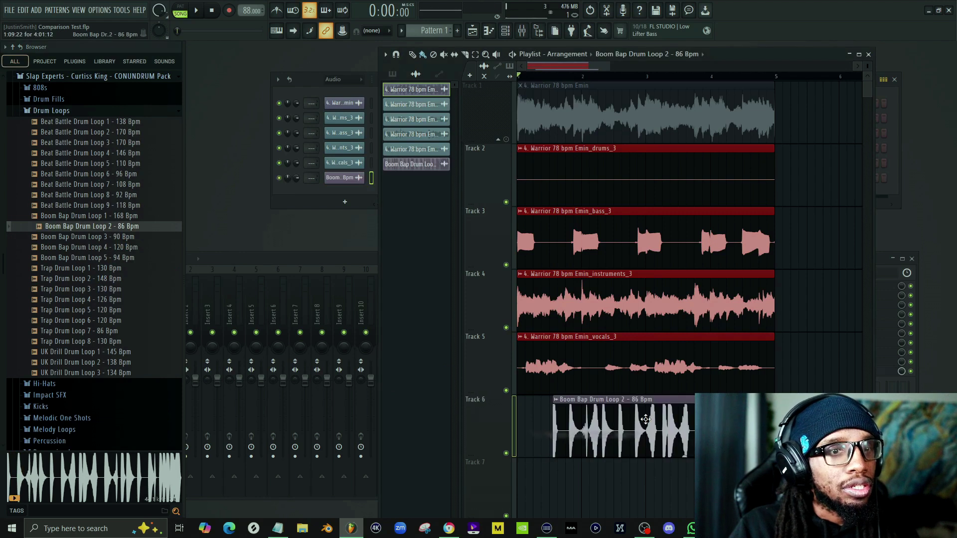
{"action": "left_click_drag", "start_coordinate": [645, 419], "coordinate": [609, 419]}
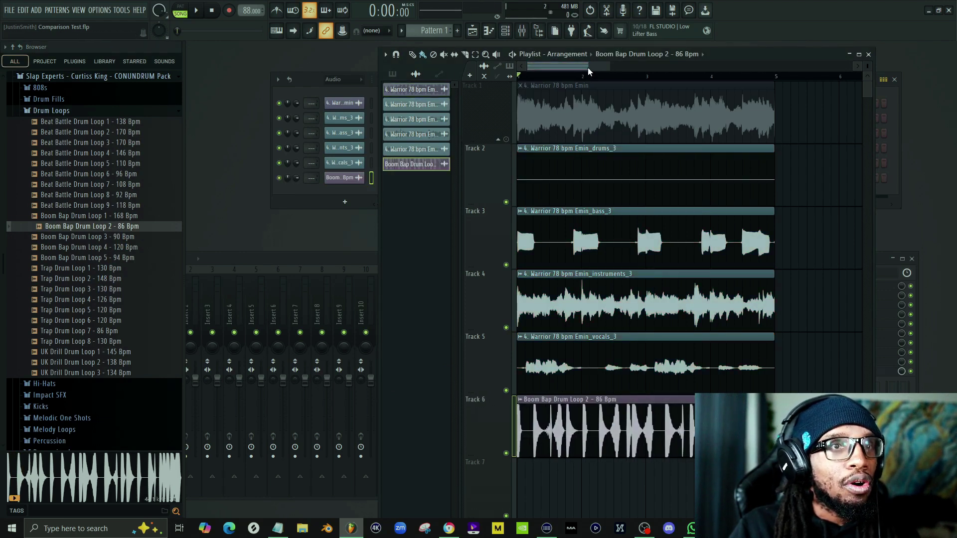
Shorten the drum loop clip on Track 6 to end at the start of bar 5, and play it with the stems
{"action": "left_click_drag", "start_coordinate": [608, 68], "coordinate": [592, 68]}
{"action": "left_click_drag", "start_coordinate": [541, 66], "coordinate": [596, 81]}
{"action": "left_click_drag", "start_coordinate": [690, 440], "coordinate": [655, 433]}
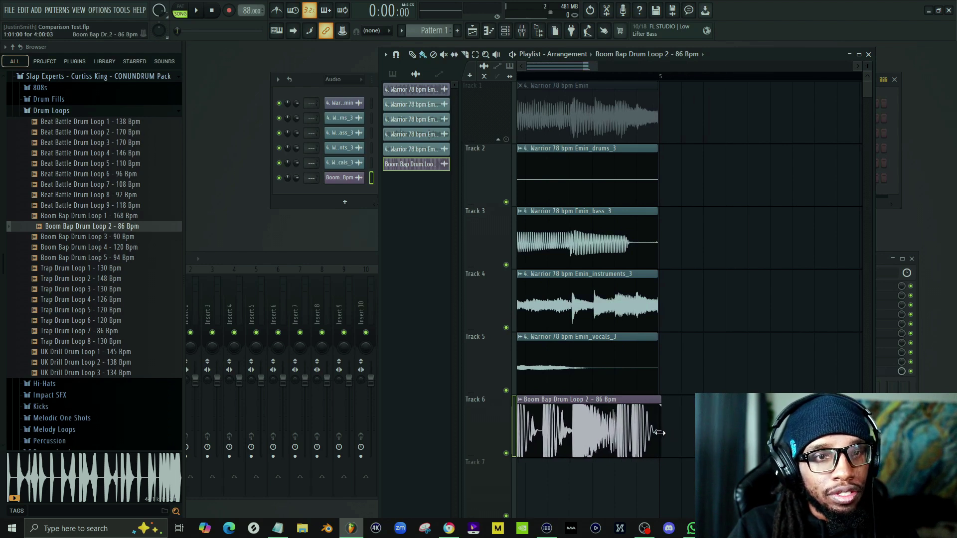
{"action": "key", "text": "space"}
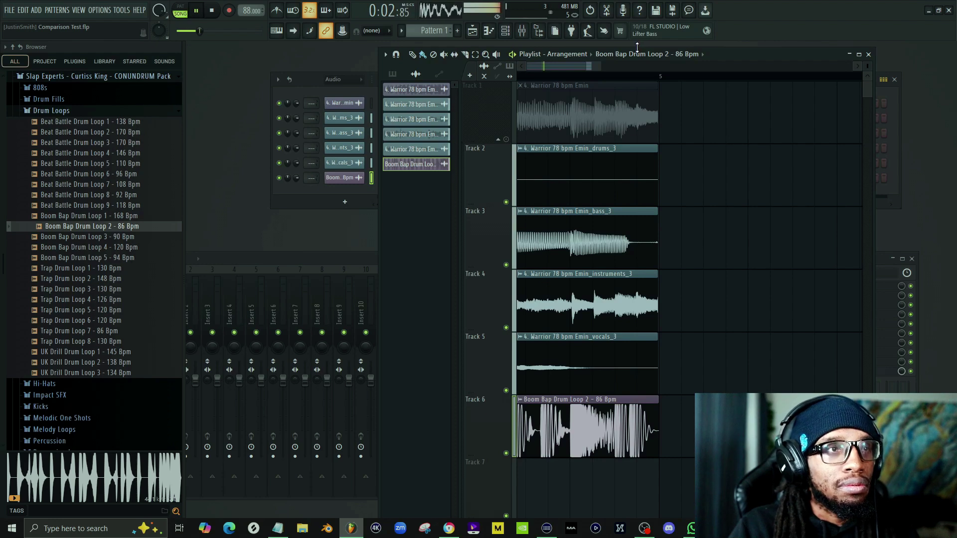
{"action": "left_click_drag", "start_coordinate": [600, 66], "coordinate": [584, 66]}
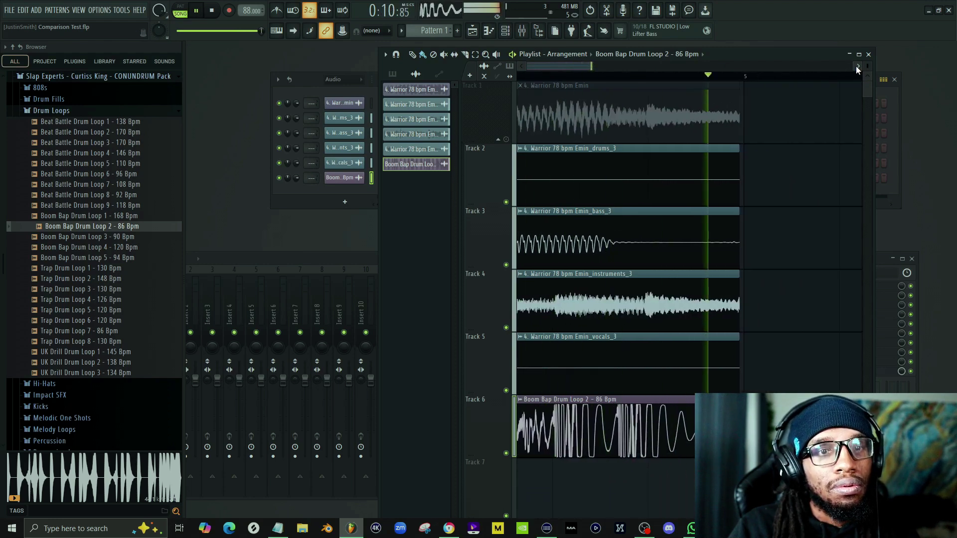
{"action": "key", "text": "space"}
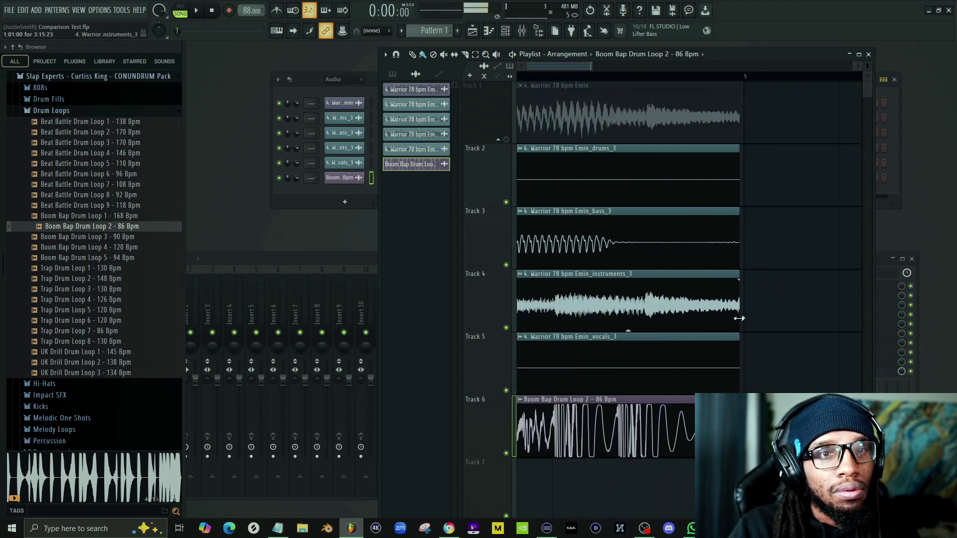
Align the drum loop's end precisely with the ends of the stem clips and play the arrangement again
{"action": "left_click", "coordinate": [745, 313]}
{"action": "right_click", "coordinate": [746, 311]}
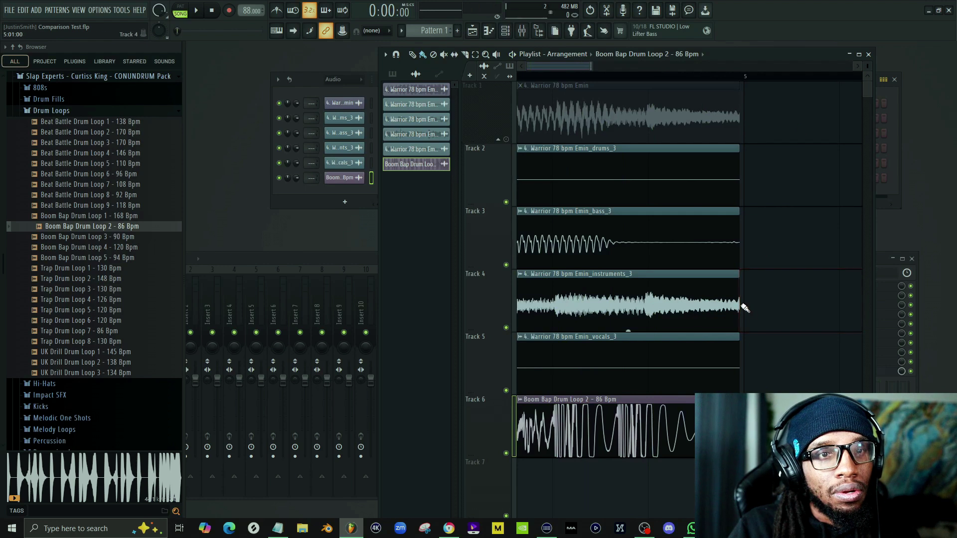
{"action": "left_click", "coordinate": [738, 303]}
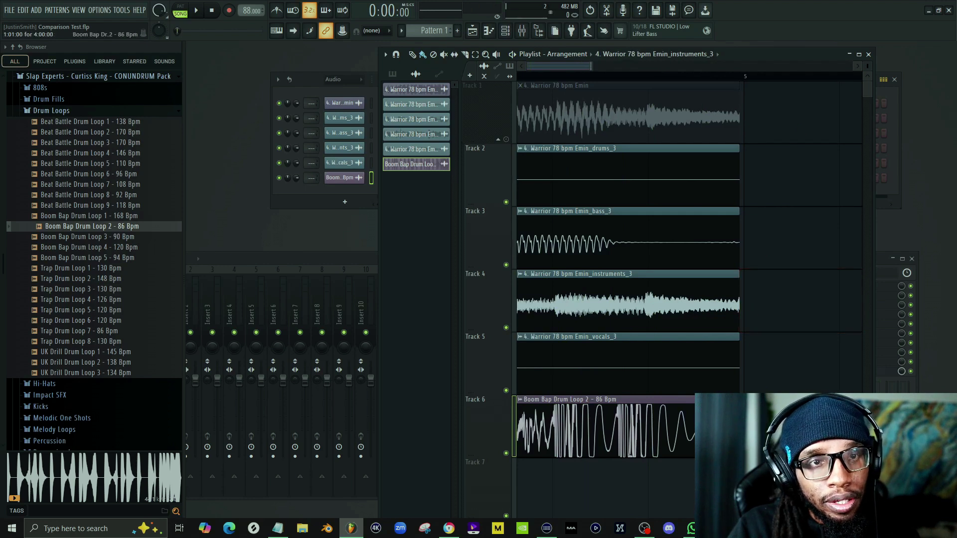
{"action": "left_click_drag", "start_coordinate": [742, 426], "coordinate": [738, 427]}
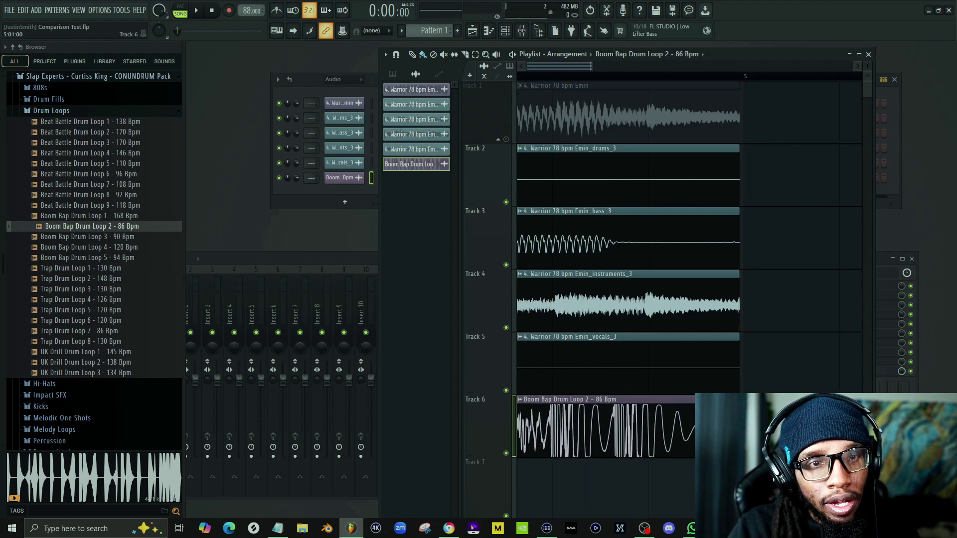
{"action": "key", "text": "space"}
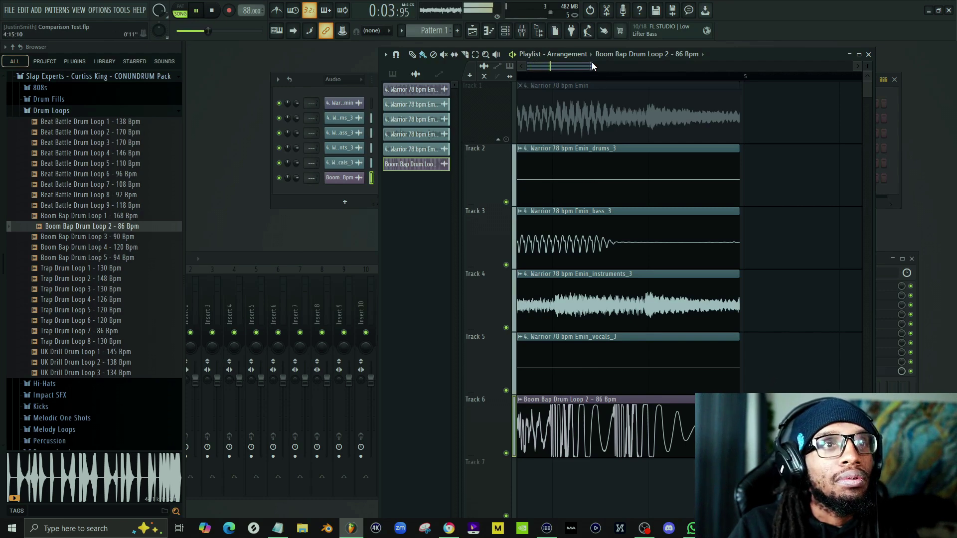
{"action": "left_click_drag", "start_coordinate": [593, 66], "coordinate": [485, 70]}
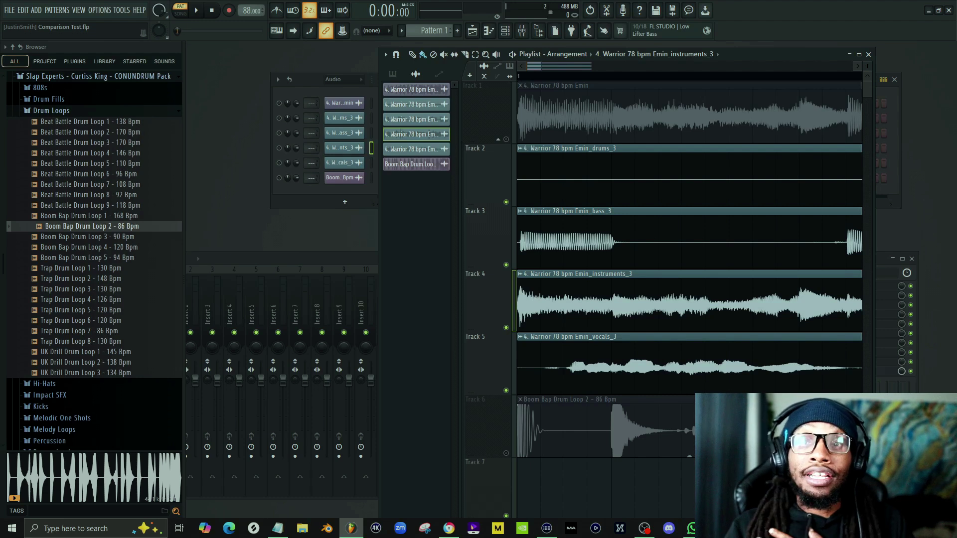
Load the Warrior instruments stem into a new Fruity Slicer channel and slice it by Beat
{"action": "double_click", "coordinate": [599, 273]}
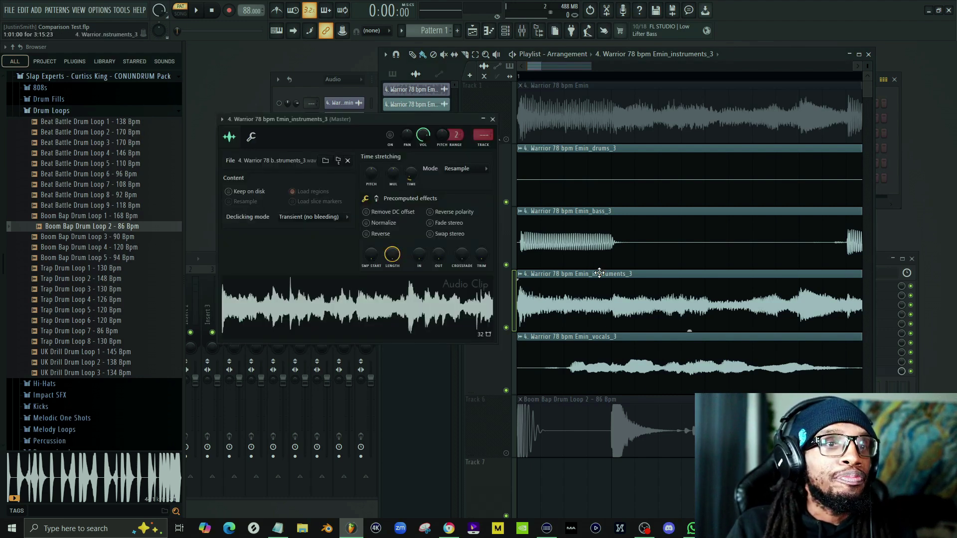
{"action": "right_click", "coordinate": [342, 296]}
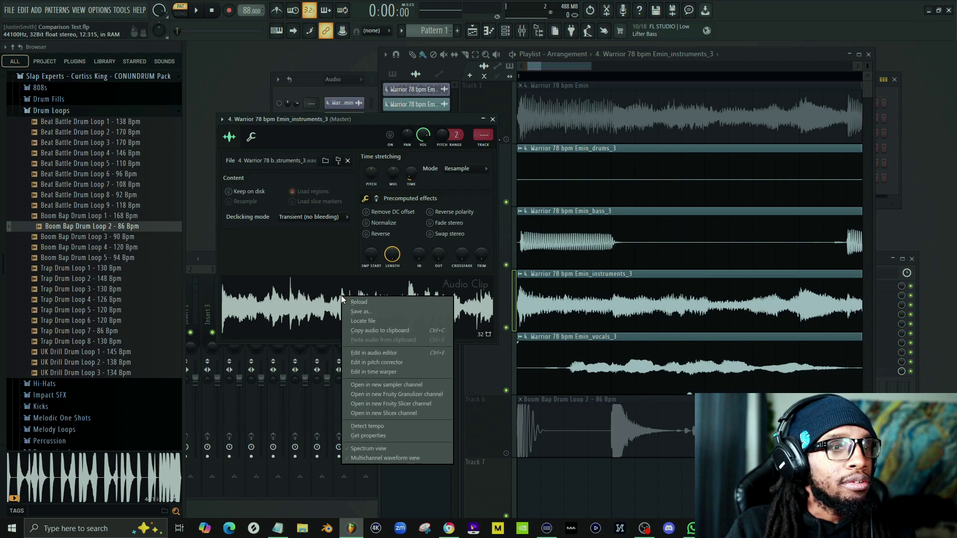
{"action": "left_click", "coordinate": [404, 403]}
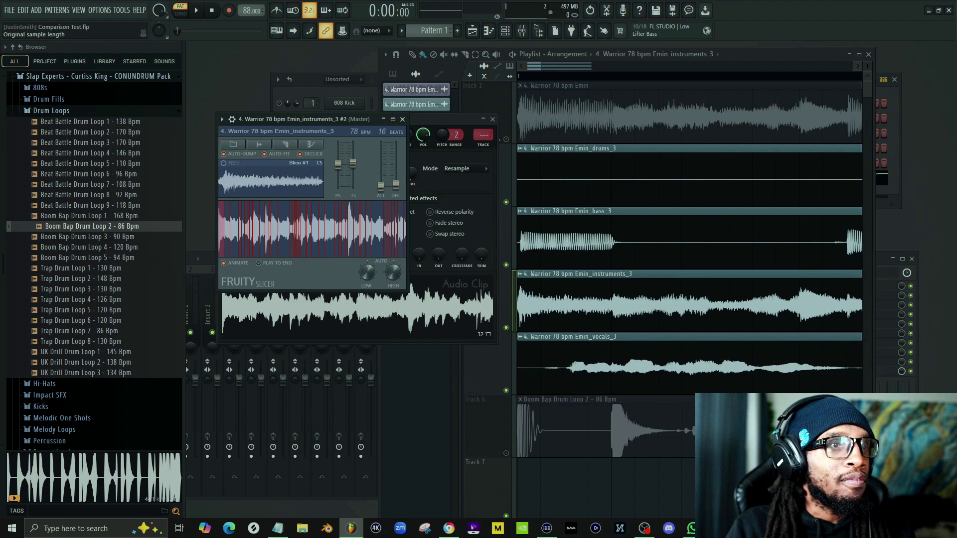
{"action": "left_click_drag", "start_coordinate": [353, 163], "coordinate": [352, 165]}
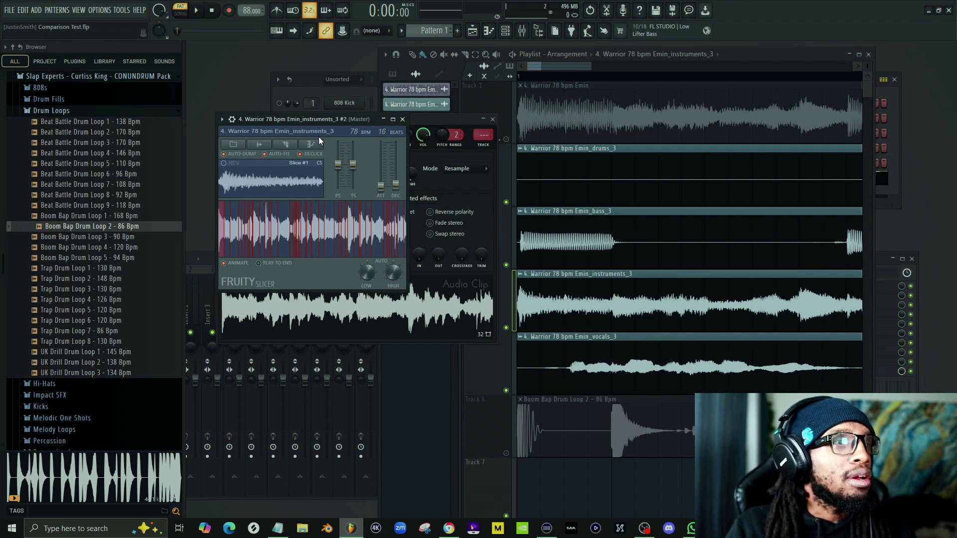
{"action": "left_click", "coordinate": [285, 146]}
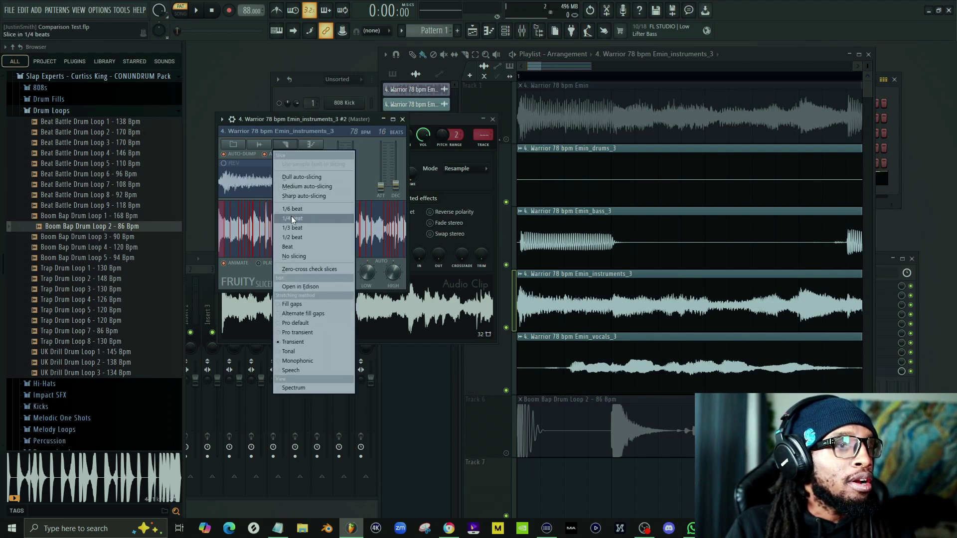
{"action": "left_click", "coordinate": [305, 245]}
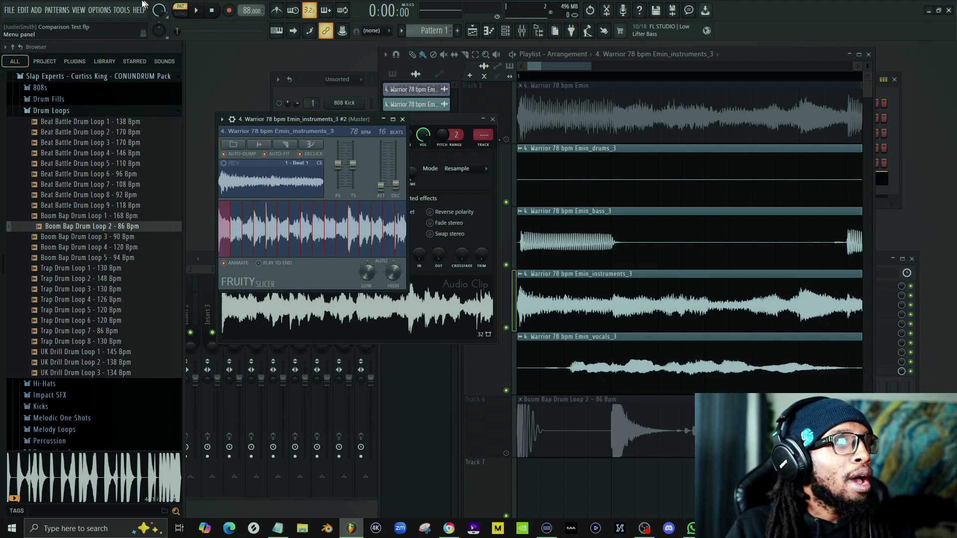
Open the piano roll of the sliced instruments channel and audition its individual beat slices
{"action": "left_click", "coordinate": [320, 89]}
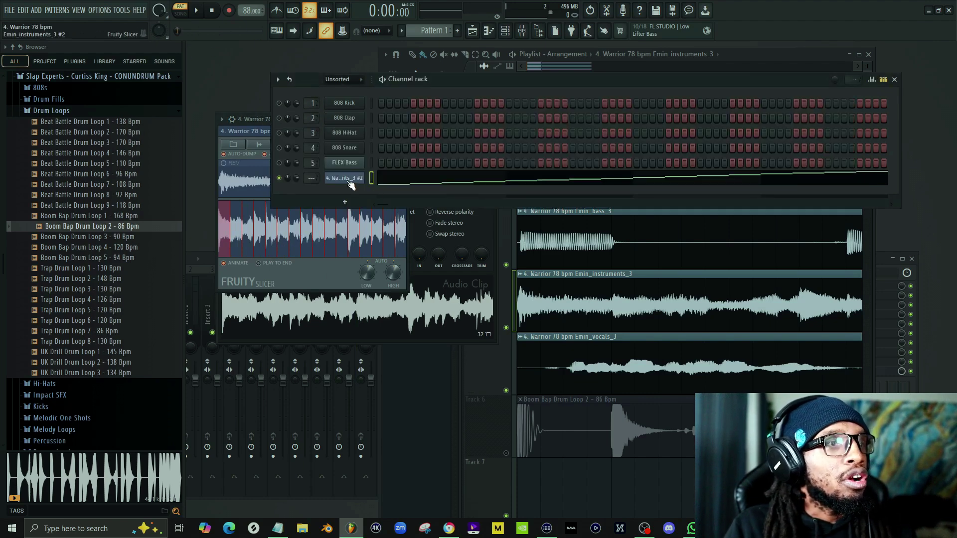
{"action": "left_click", "coordinate": [349, 182]}
{"action": "left_click", "coordinate": [459, 183]}
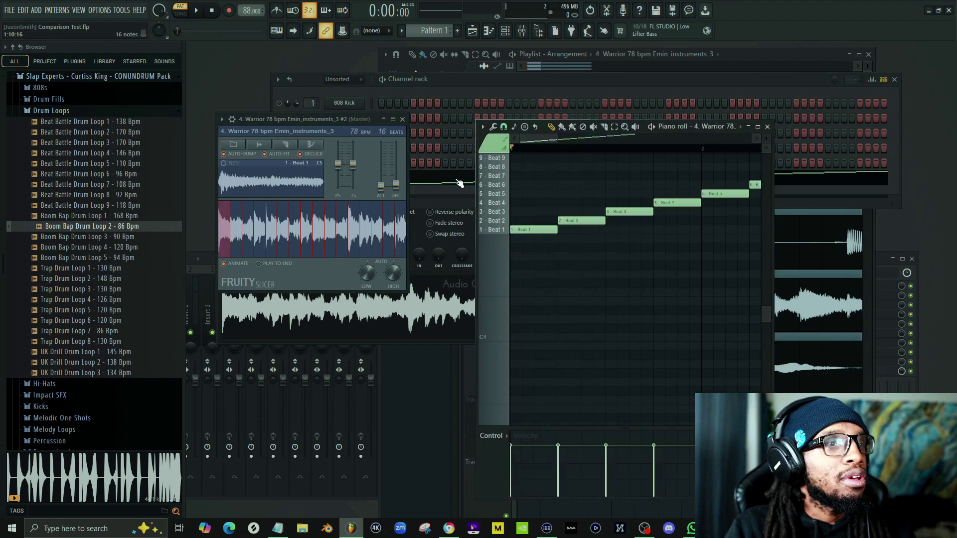
{"action": "left_click", "coordinate": [504, 186]}
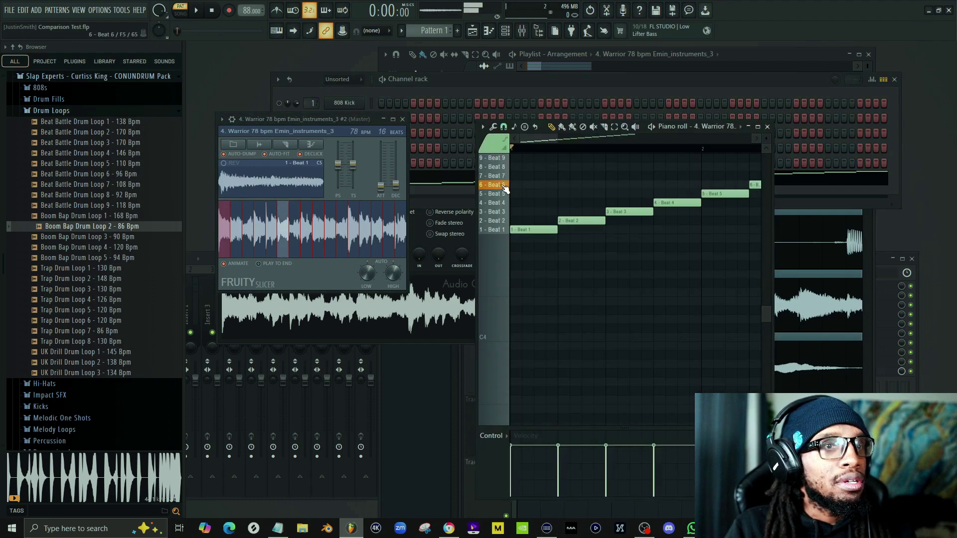
{"action": "left_click", "coordinate": [505, 194]}
{"action": "left_click", "coordinate": [505, 221]}
{"action": "left_click", "coordinate": [505, 230]}
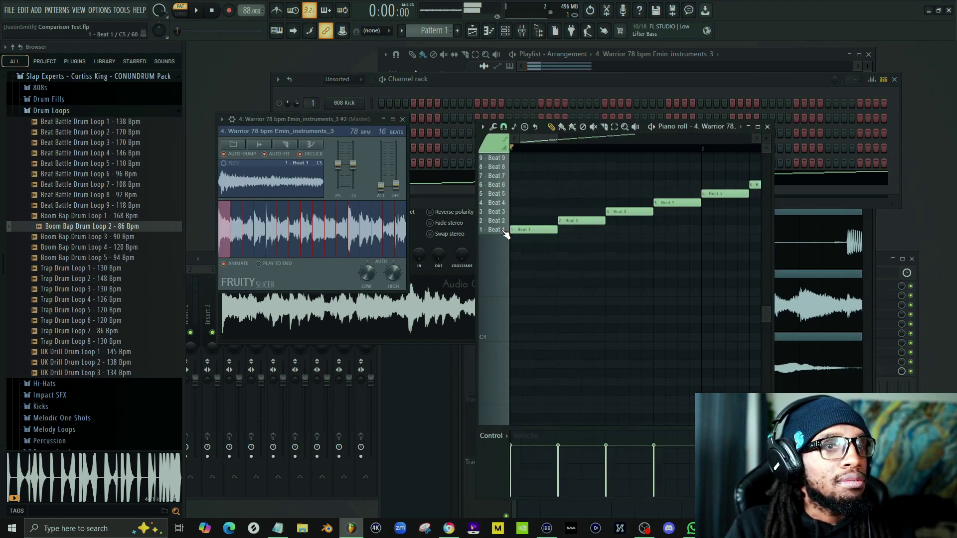
{"action": "left_click", "coordinate": [505, 203]}
{"action": "left_click", "coordinate": [505, 185]}
{"action": "scroll", "coordinate": [513, 210], "scroll_direction": "up", "scroll_amount": 3}
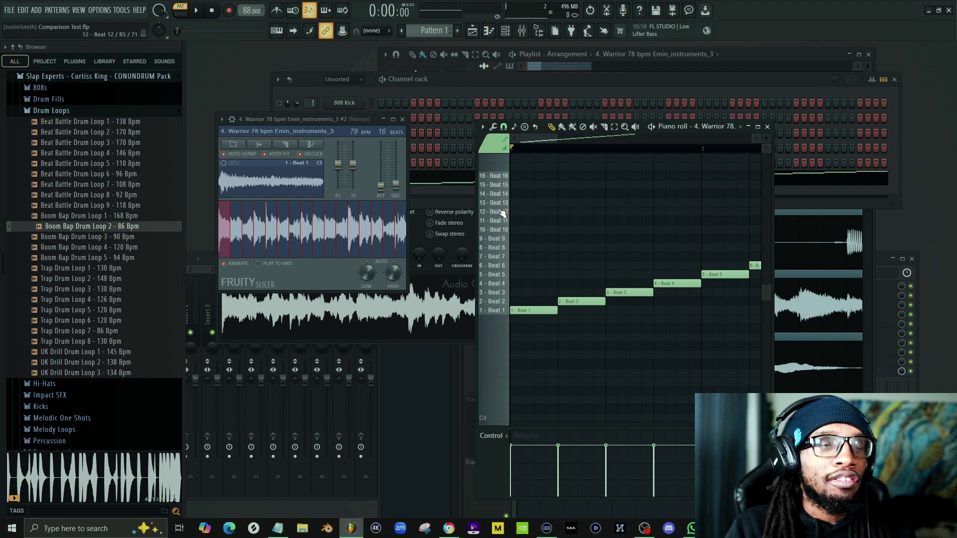
{"action": "left_click", "coordinate": [498, 204]}
{"action": "left_click", "coordinate": [497, 204]}
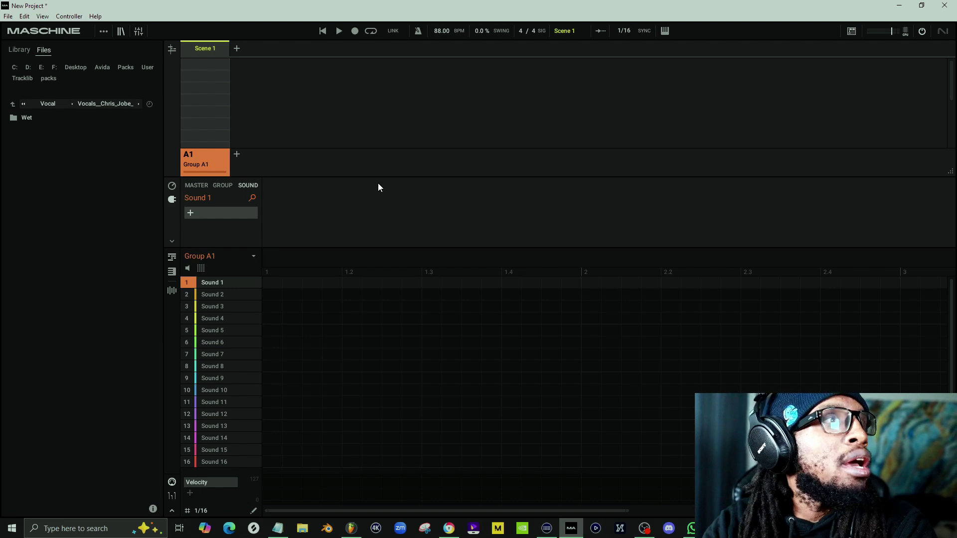
In Maschine, open the Comps folder of the Fragmented Visions Vol 2 Comps And Stems pack
{"action": "left_click", "coordinate": [127, 67]}
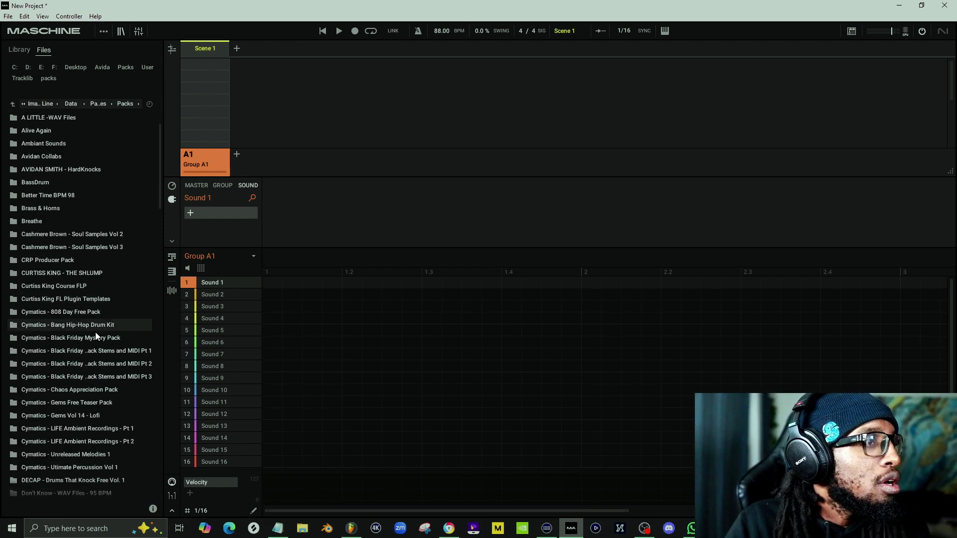
{"action": "scroll", "coordinate": [95, 332], "scroll_direction": "down", "scroll_amount": 7}
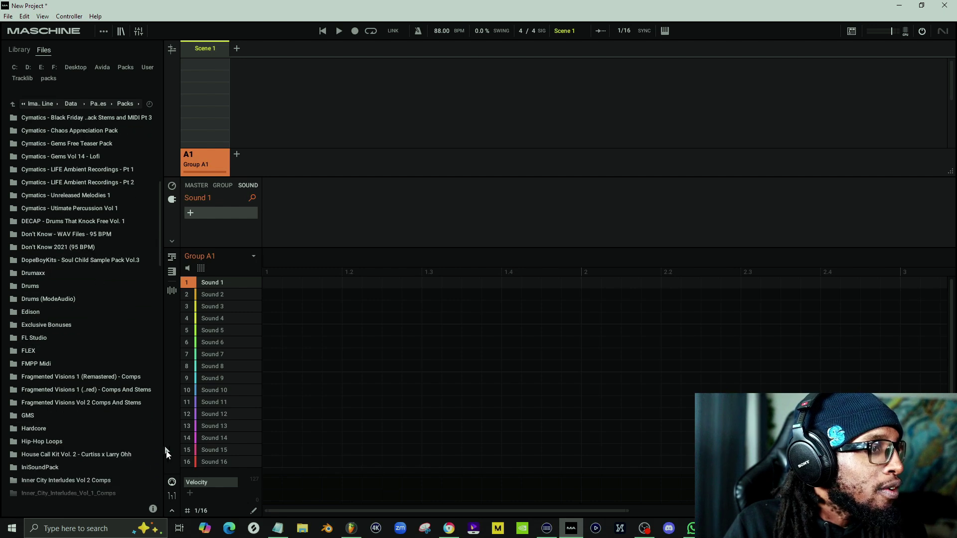
{"action": "double_click", "coordinate": [122, 400]}
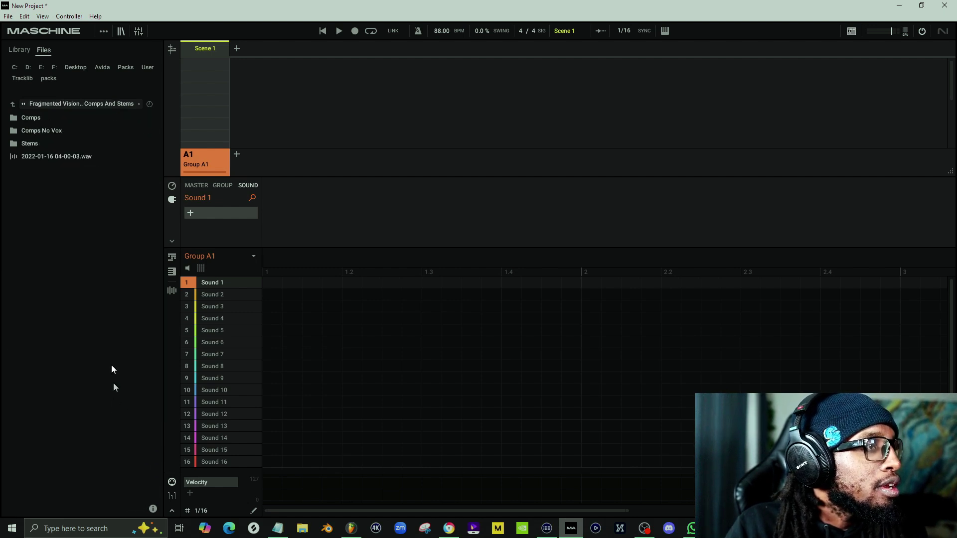
{"action": "left_click", "coordinate": [44, 120]}
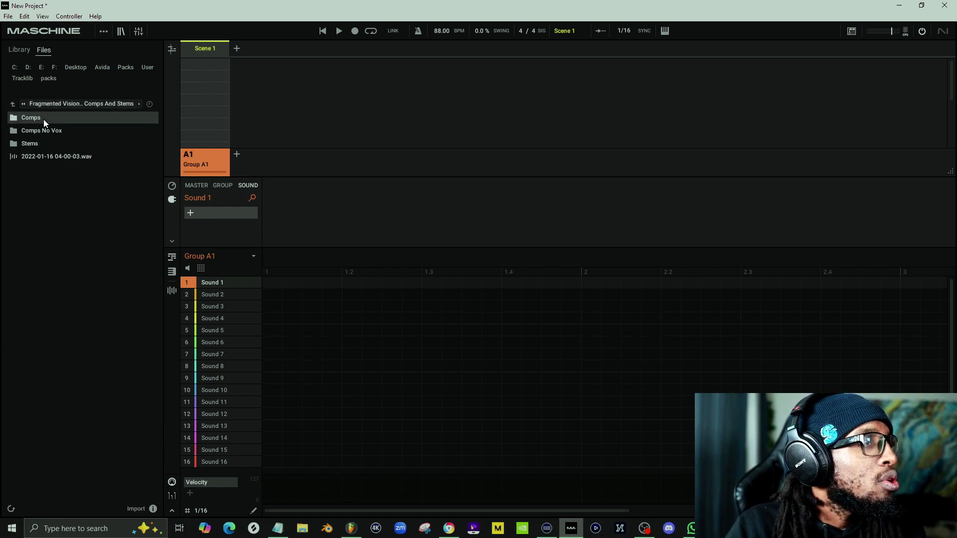
{"action": "double_click", "coordinate": [43, 119]}
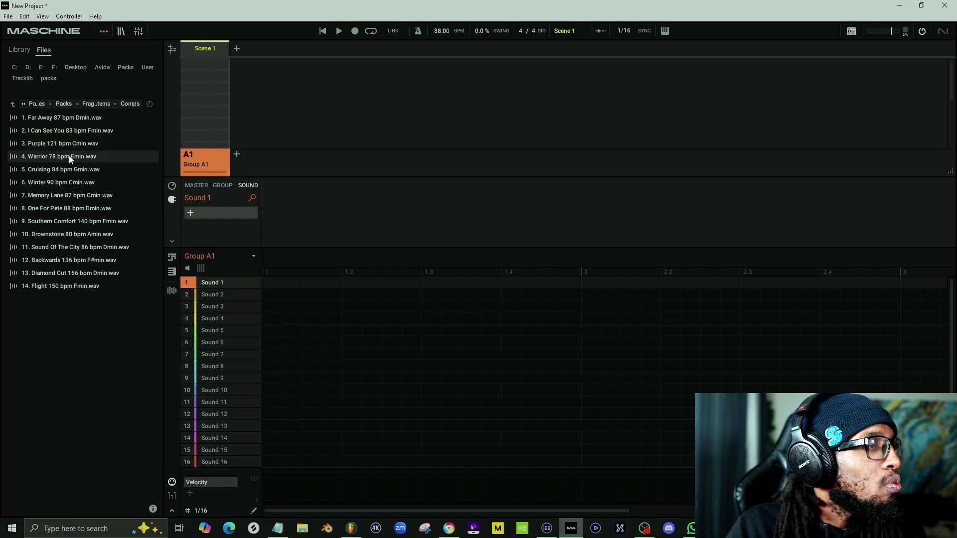
Load the comp 4. Warrior 78 bpm Emin.wav onto Sound 1 of Group A1 and play it back
{"action": "left_click_drag", "start_coordinate": [68, 156], "coordinate": [218, 282]}
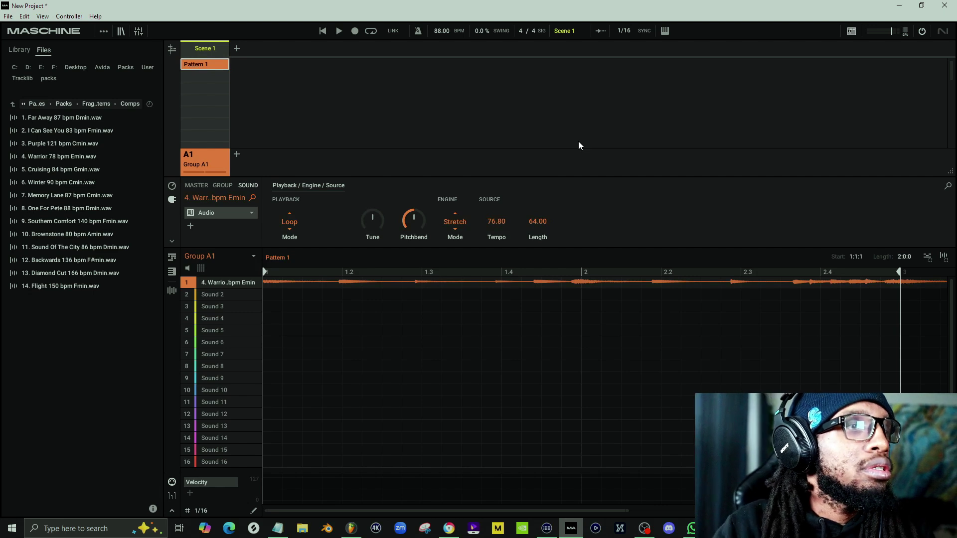
{"action": "key", "text": "space"}
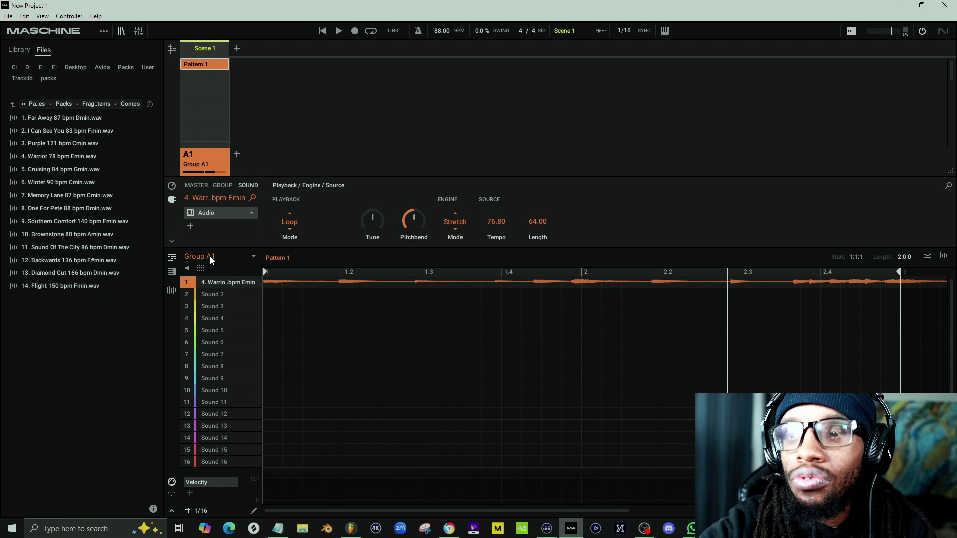
{"action": "key", "text": "space"}
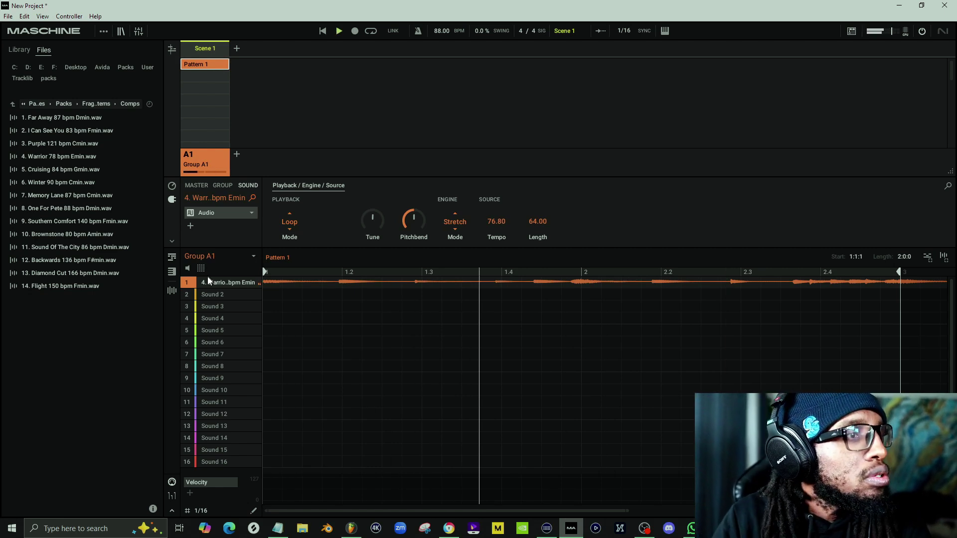
Extend Pattern 1 to four bars and set the Warrior sample's source tempo to 78
{"action": "right_click", "coordinate": [214, 281]}
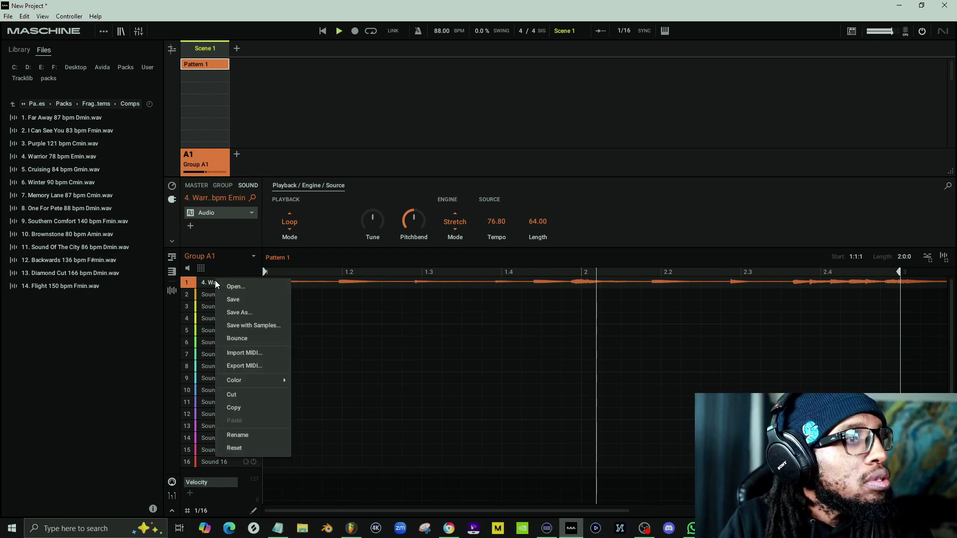
{"action": "left_click", "coordinate": [249, 409]}
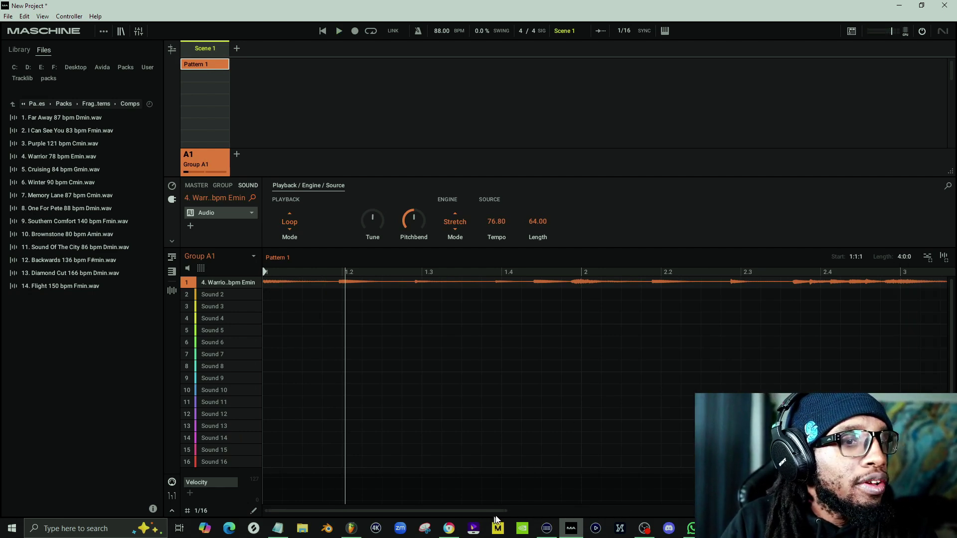
{"action": "left_click_drag", "start_coordinate": [507, 510], "coordinate": [688, 511]}
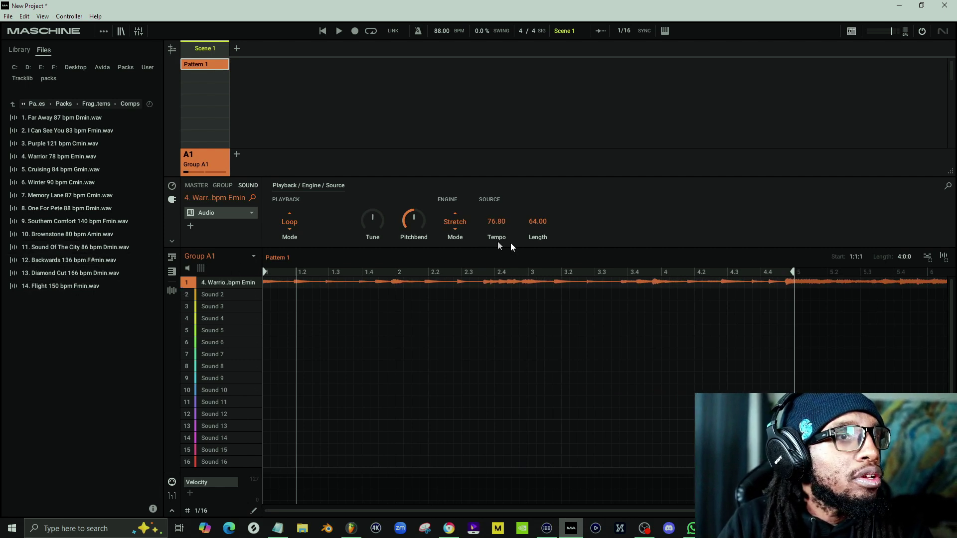
{"action": "double_click", "coordinate": [491, 222]}
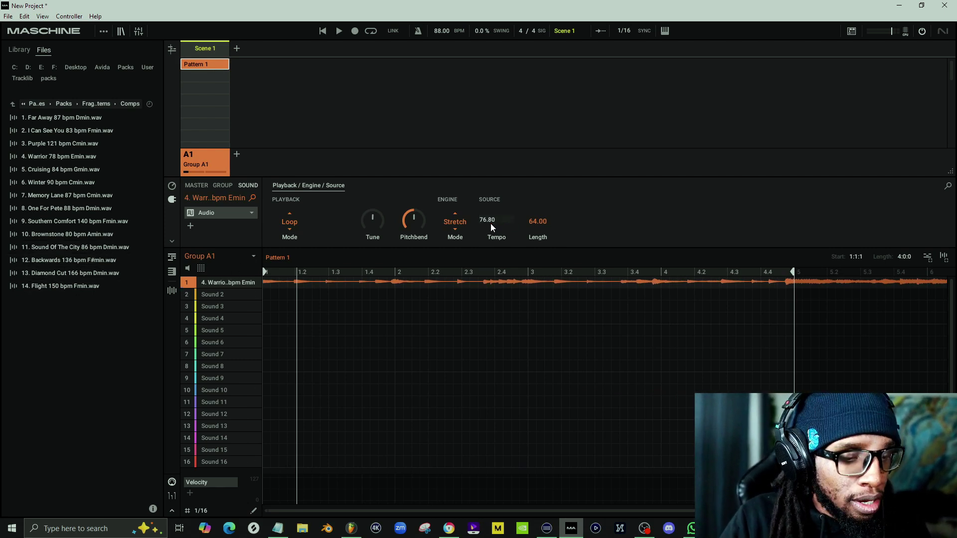
{"action": "type", "text": "78"}
{"action": "key", "text": "Return"}
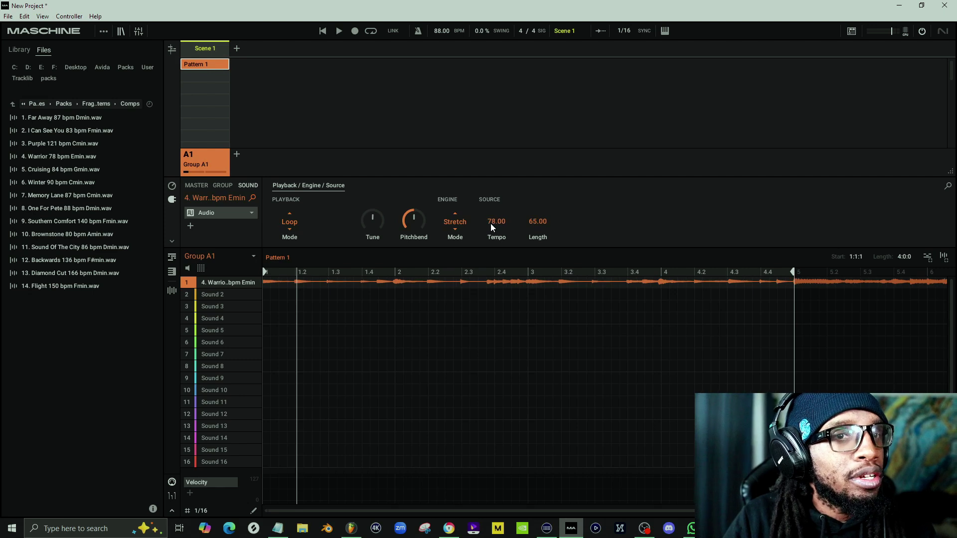
Duplicate the Warrior sound from Sound 1 onto Sound 2
{"action": "right_click", "coordinate": [216, 286]}
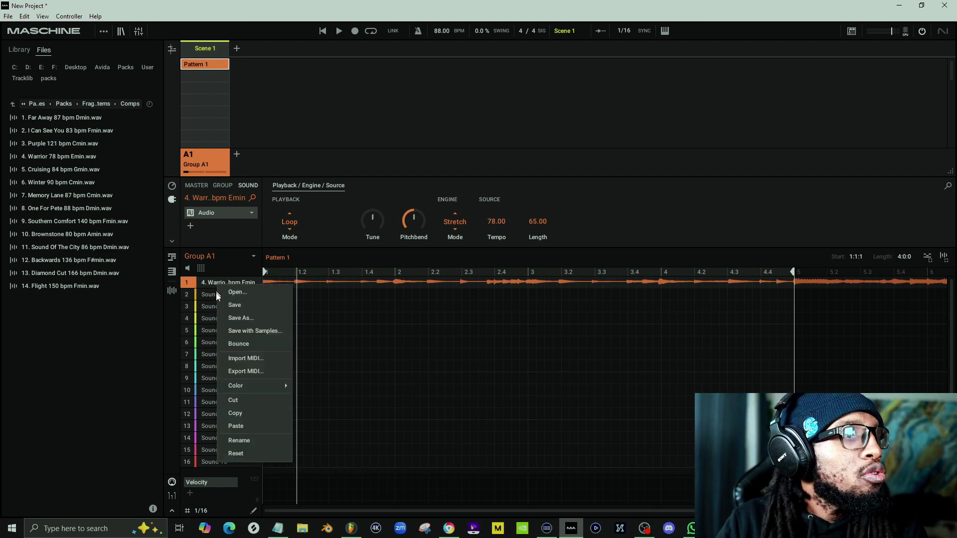
{"action": "left_click", "coordinate": [254, 417]}
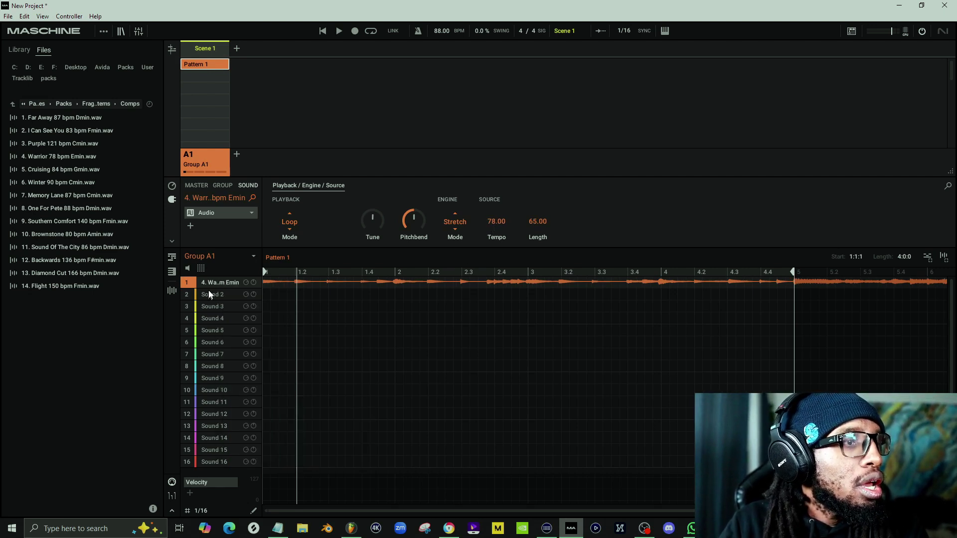
{"action": "right_click", "coordinate": [211, 299]}
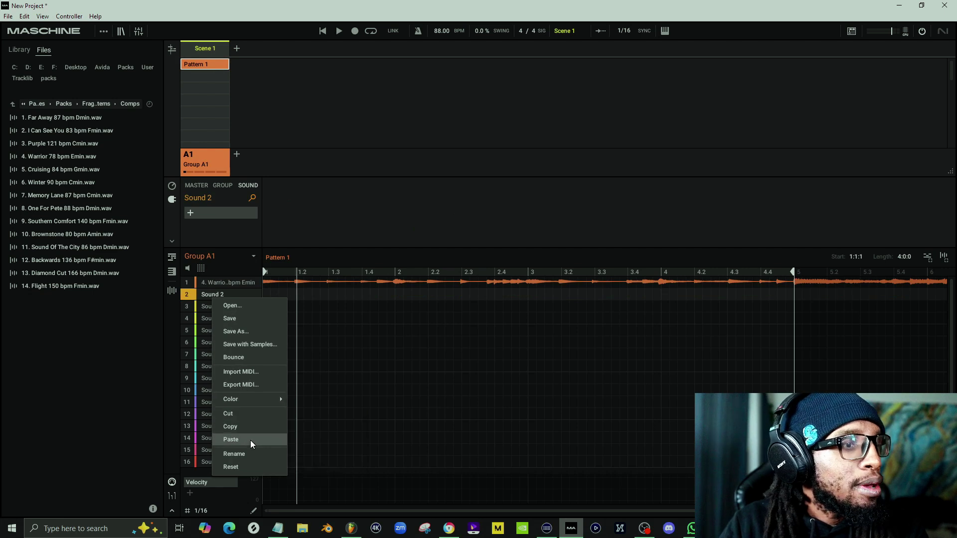
{"action": "left_click", "coordinate": [250, 440]}
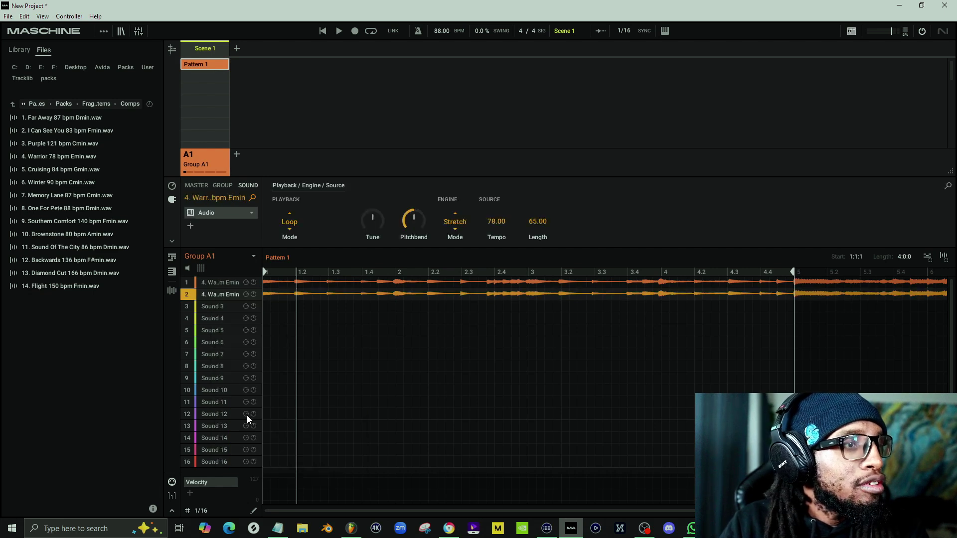
Mute Sound 1 and limit the play range of Sound 2's sample to bars 5 through 8, from 539128 to 1085962
{"action": "left_click", "coordinate": [187, 282]}
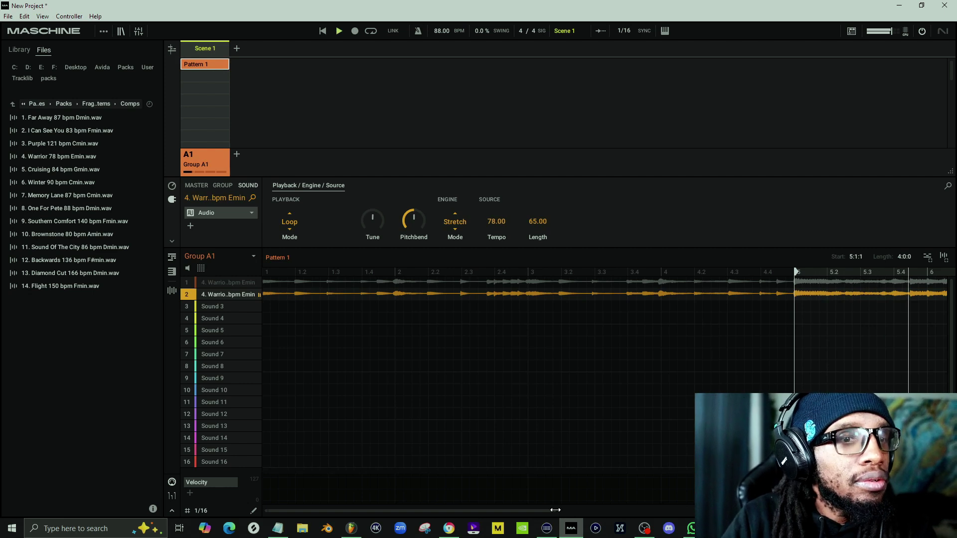
{"action": "left_click_drag", "start_coordinate": [555, 511], "coordinate": [759, 511]}
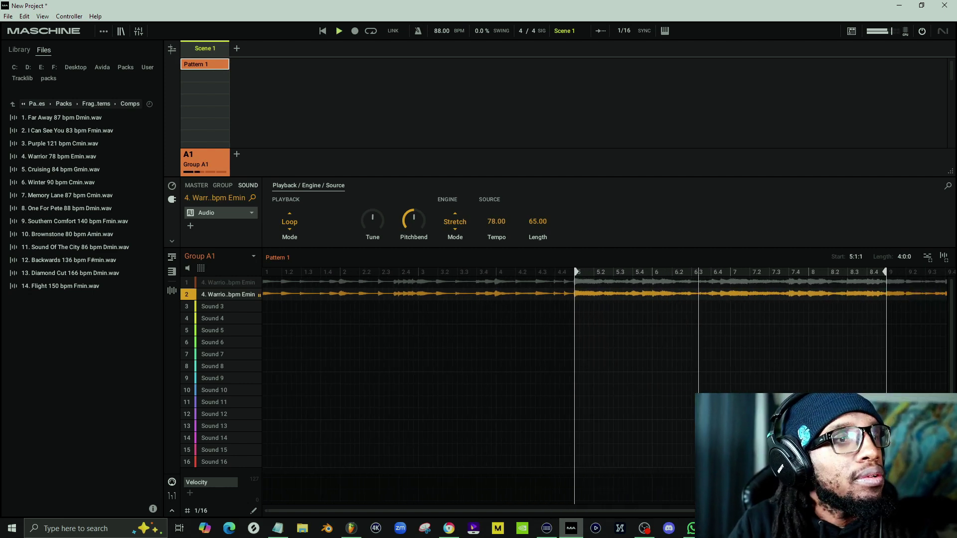
{"action": "key", "text": "F9"}
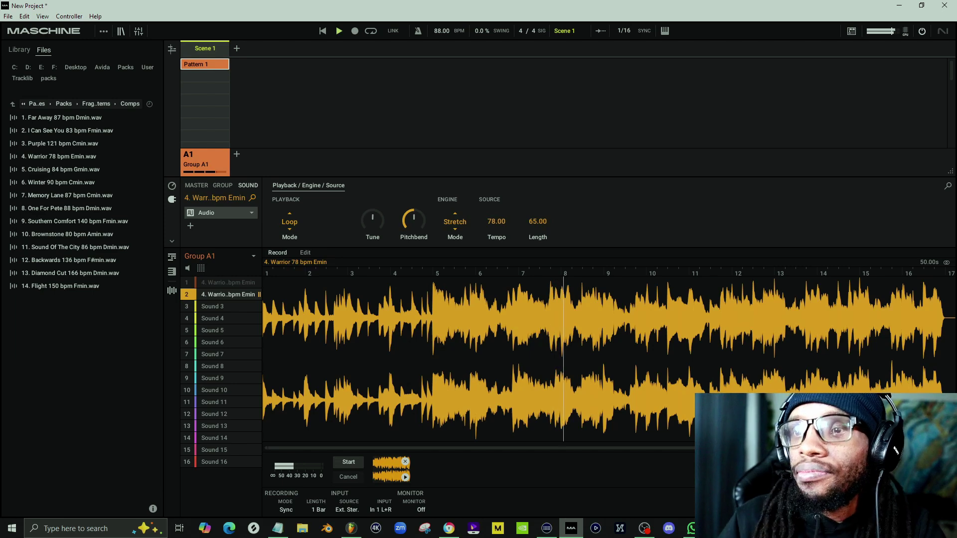
{"action": "key", "text": "F10"}
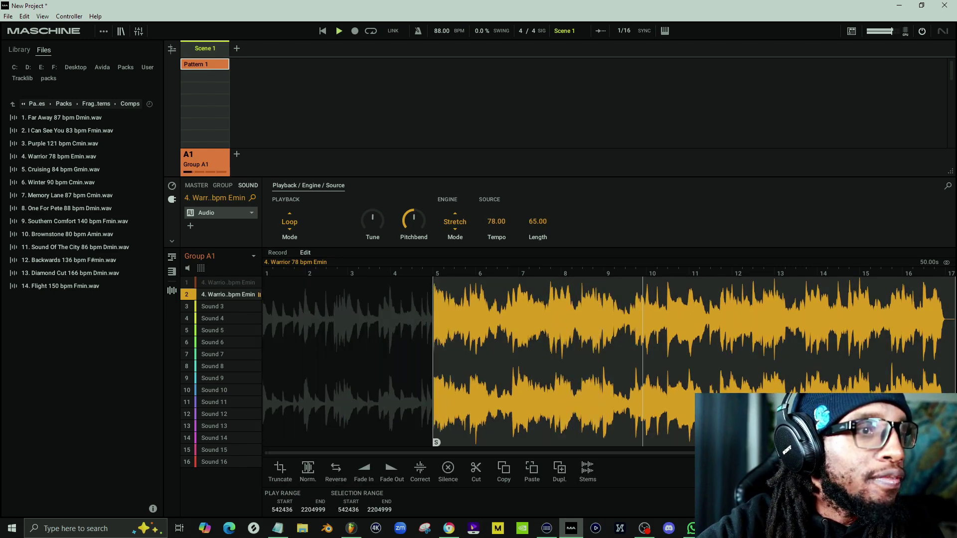
{"action": "key", "text": "space"}
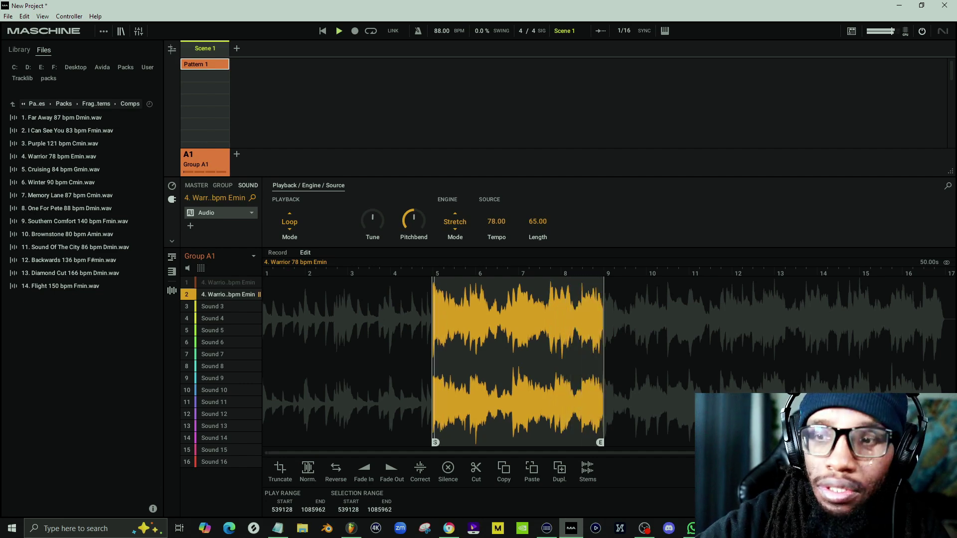
Fine-tune the end of Sound 2's play range to 1084946 and truncate the sample to that range
{"action": "scroll", "coordinate": [603, 389], "scroll_direction": "up", "scroll_amount": 8}
{"action": "scroll", "coordinate": [608, 359], "scroll_direction": "up", "scroll_amount": 3}
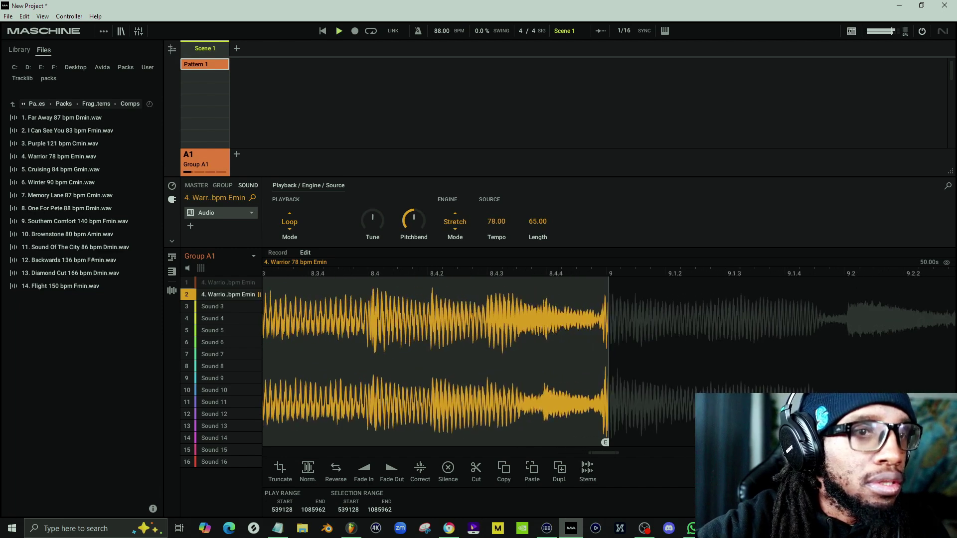
{"action": "left_click_drag", "start_coordinate": [605, 443], "coordinate": [597, 442]}
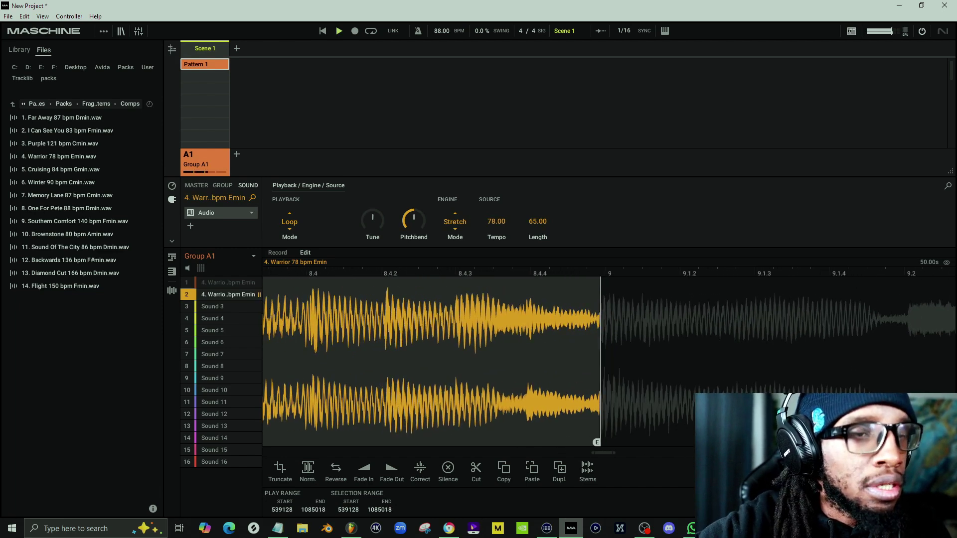
{"action": "scroll", "coordinate": [603, 359], "scroll_direction": "up", "scroll_amount": 5}
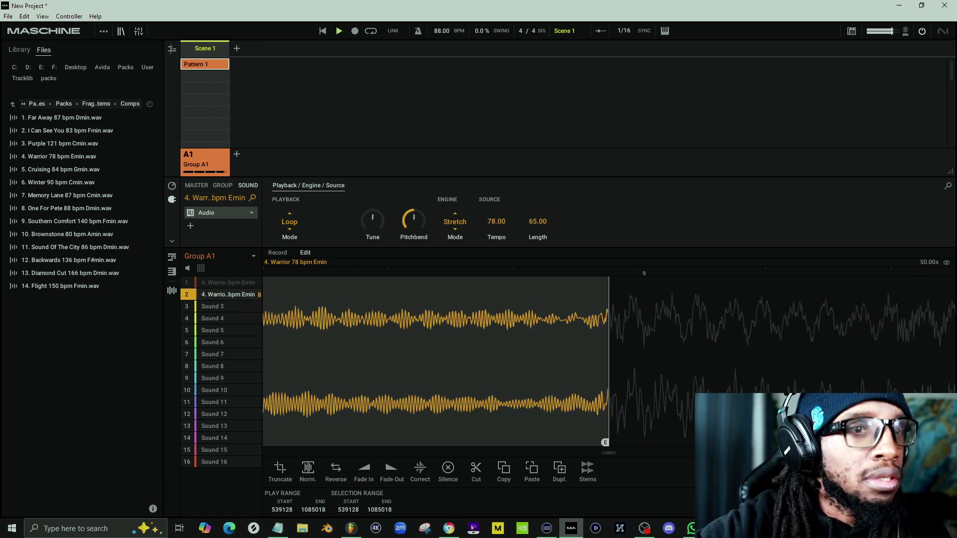
{"action": "left_click_drag", "start_coordinate": [606, 442], "coordinate": [601, 443]}
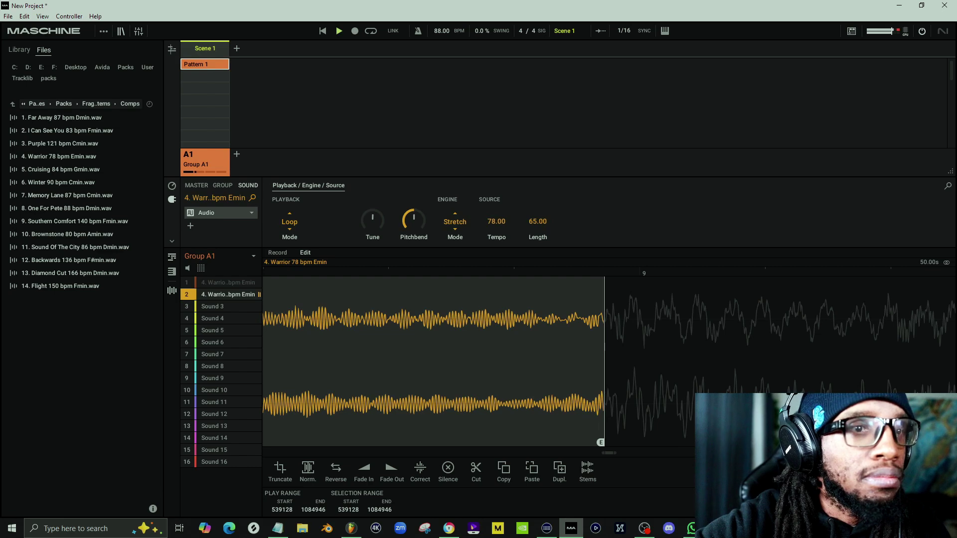
{"action": "scroll", "coordinate": [606, 359], "scroll_direction": "down", "scroll_amount": 4}
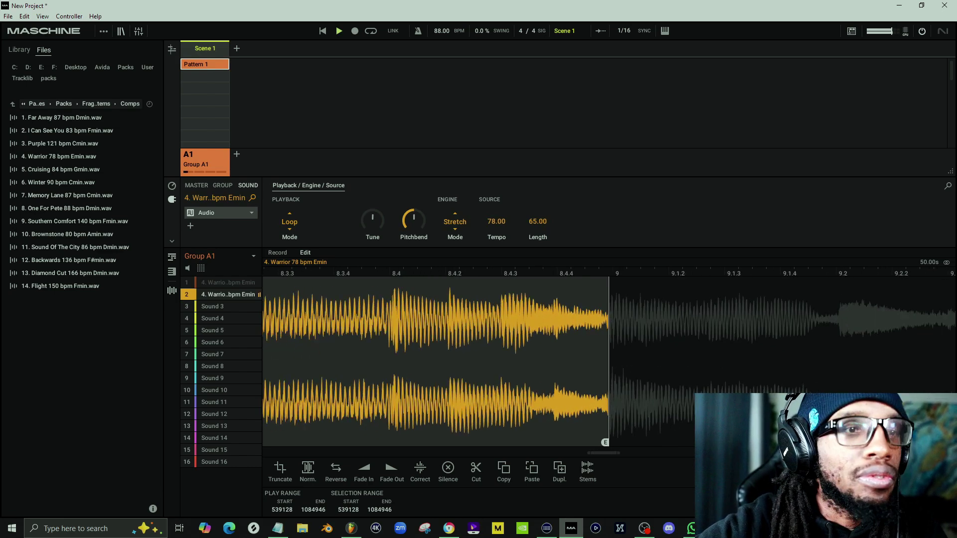
{"action": "scroll", "coordinate": [604, 359], "scroll_direction": "down", "scroll_amount": 8}
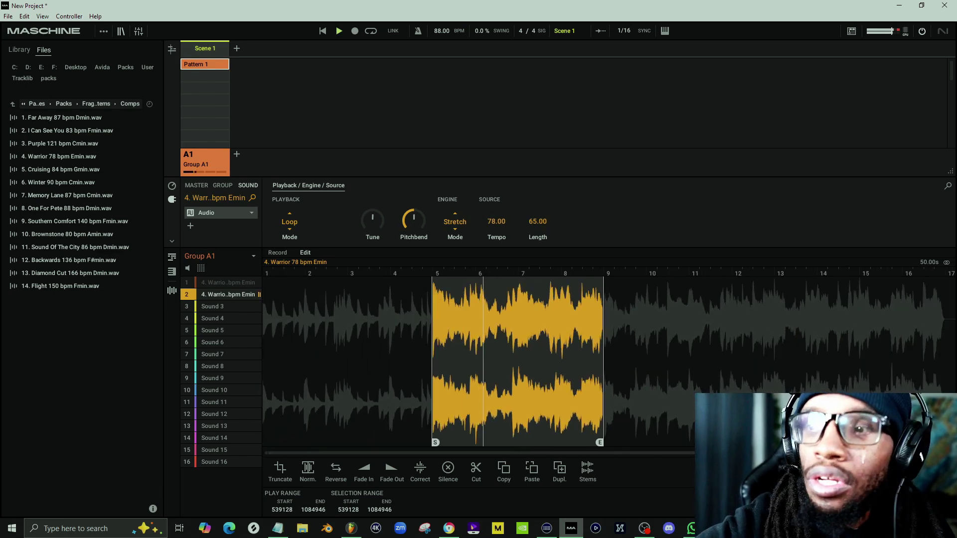
{"action": "left_click", "coordinate": [280, 469]}
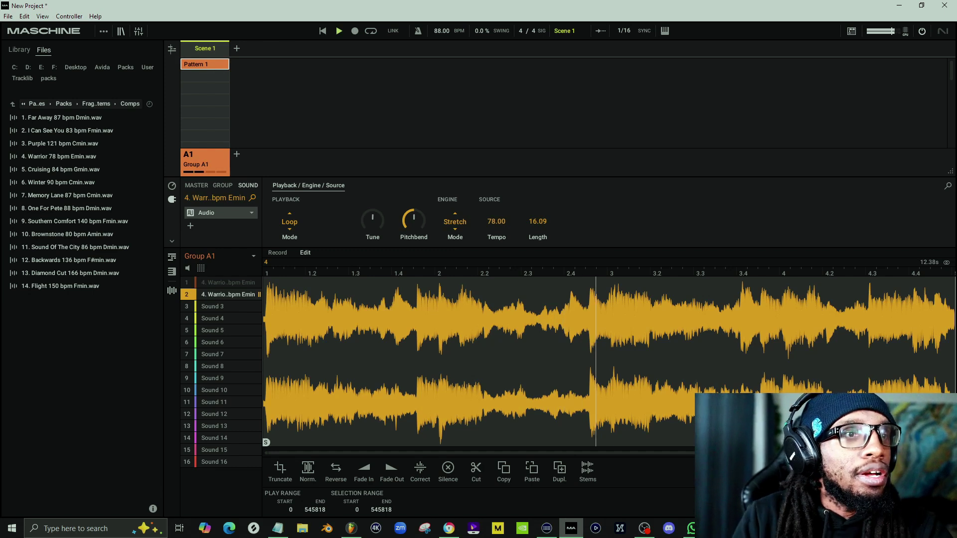
Return to Group A1 and separate the truncated Warrior sample into drums, bass, other and vocal stems in Group C1
{"action": "left_click", "coordinate": [172, 291]}
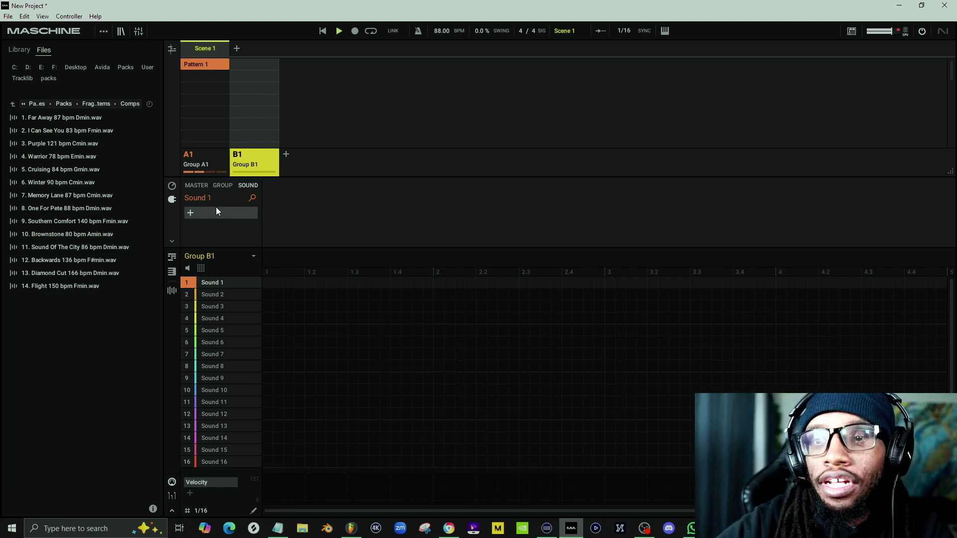
{"action": "key", "text": "Left"}
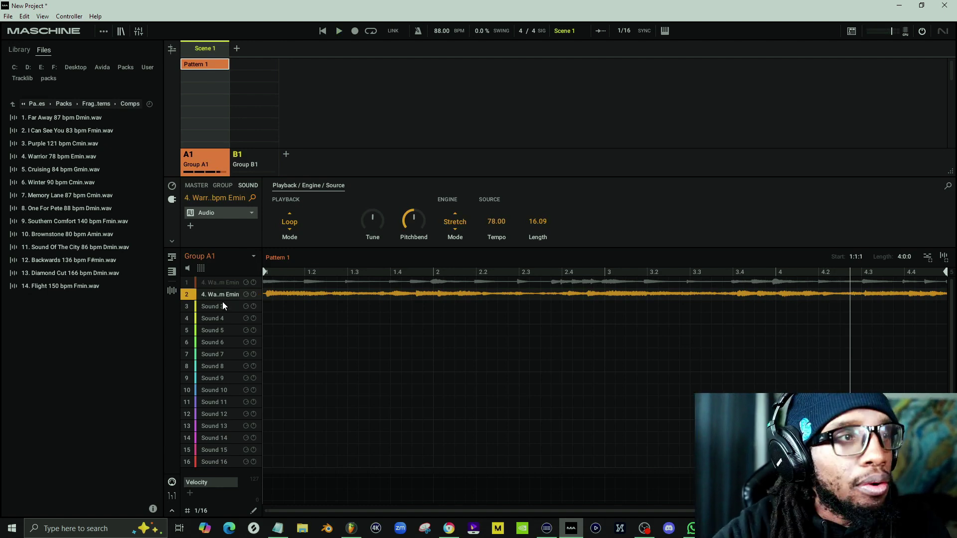
{"action": "key", "text": "F9"}
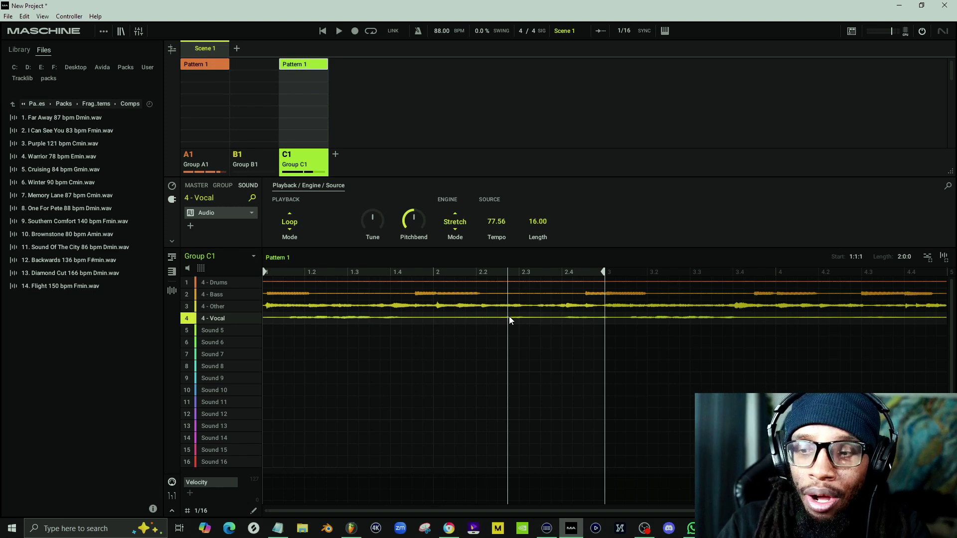
Mute Group A1 and play the separated stems of Group C1 on their own
{"action": "key", "text": "space"}
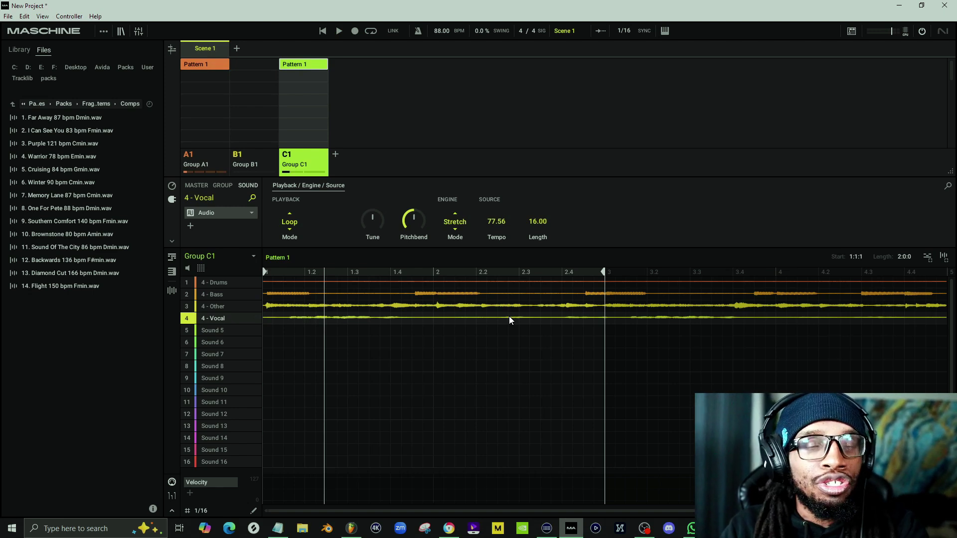
{"action": "key", "text": "m"}
{"action": "key", "text": "space"}
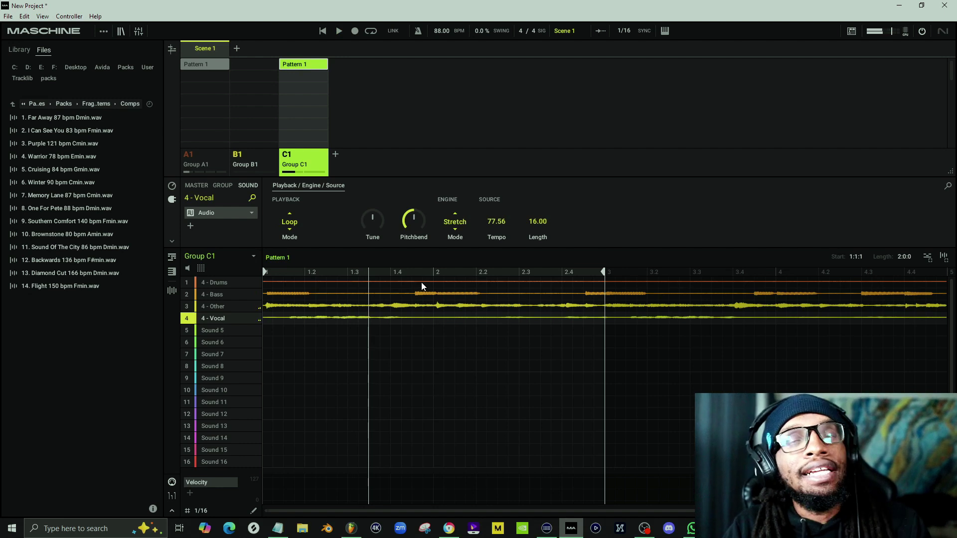
Select the Bass, Other and Vocal stems in Group C1 one after another
{"action": "left_click", "coordinate": [386, 300]}
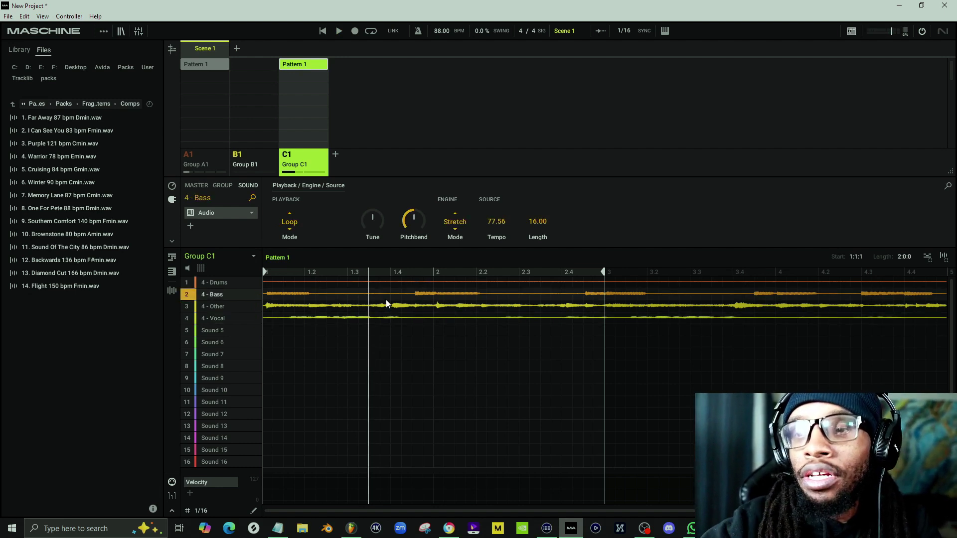
{"action": "left_click", "coordinate": [385, 301]}
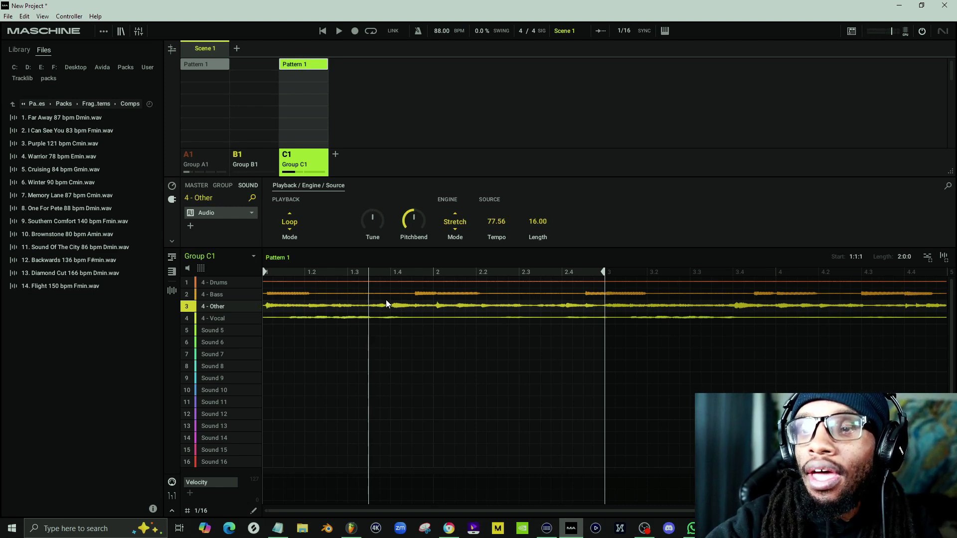
{"action": "key", "text": "Down"}
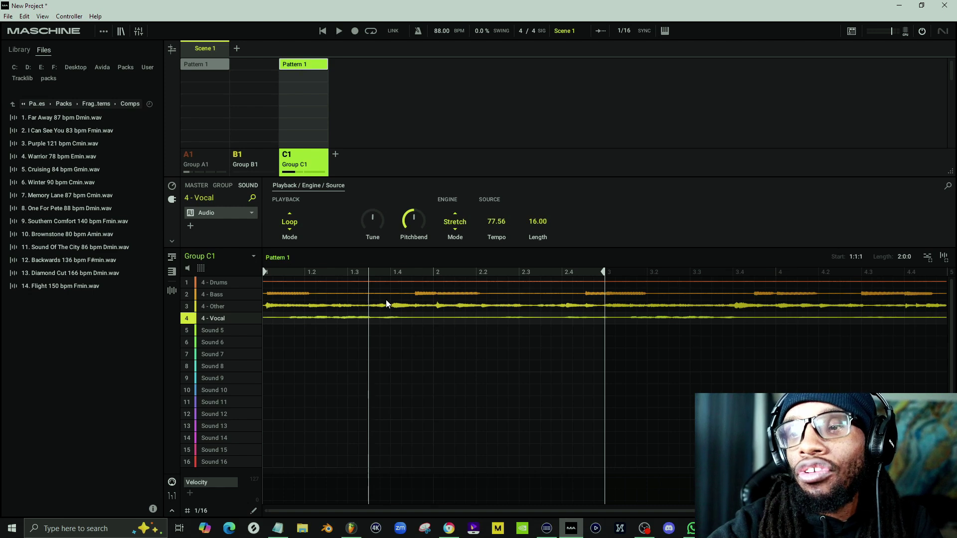
Play the pattern, undo the last change to Sound 4 to recall the Drums[90] Eaze 1 loop, and redo it
{"action": "key", "text": "space"}
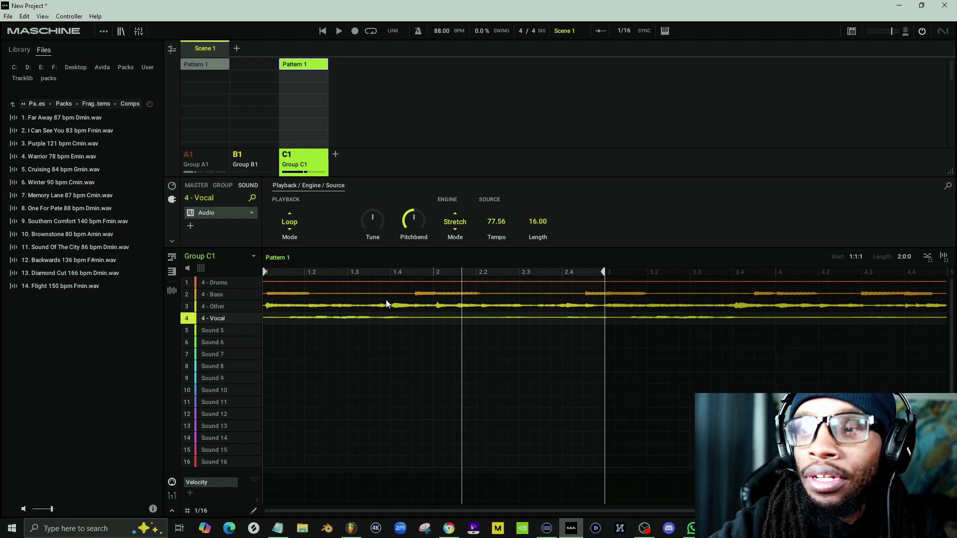
{"action": "key", "text": "ctrl+z"}
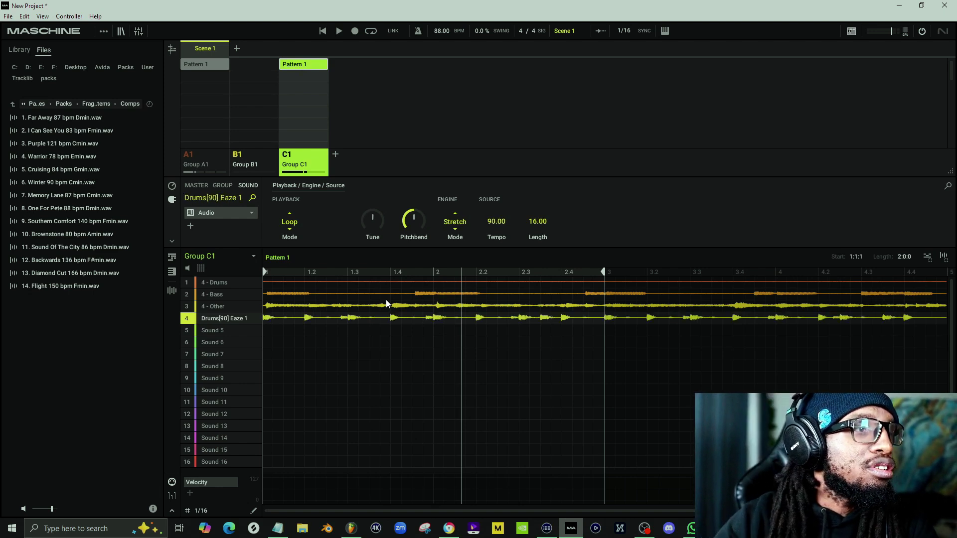
{"action": "key", "text": "ctrl+y"}
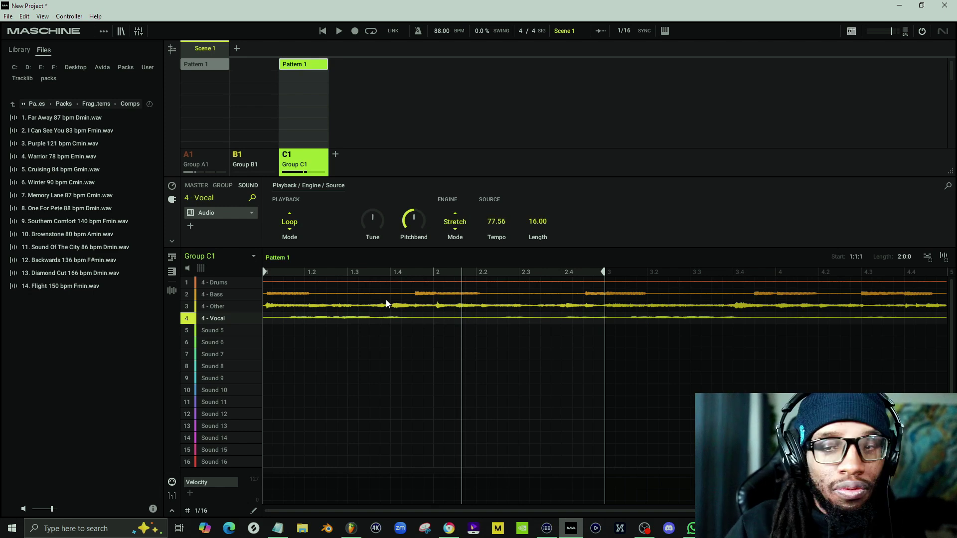
Restore the Drums[90] Eaze 1 loop in Group D1, extend its pattern to four bars during playback, and set the swing to 24%
{"action": "key", "text": "ctrl+y"}
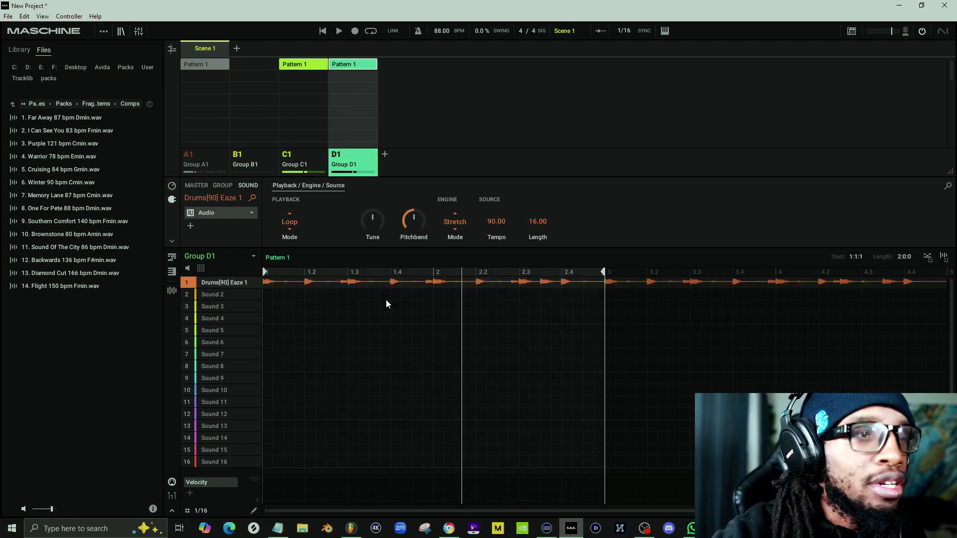
{"action": "key", "text": "space"}
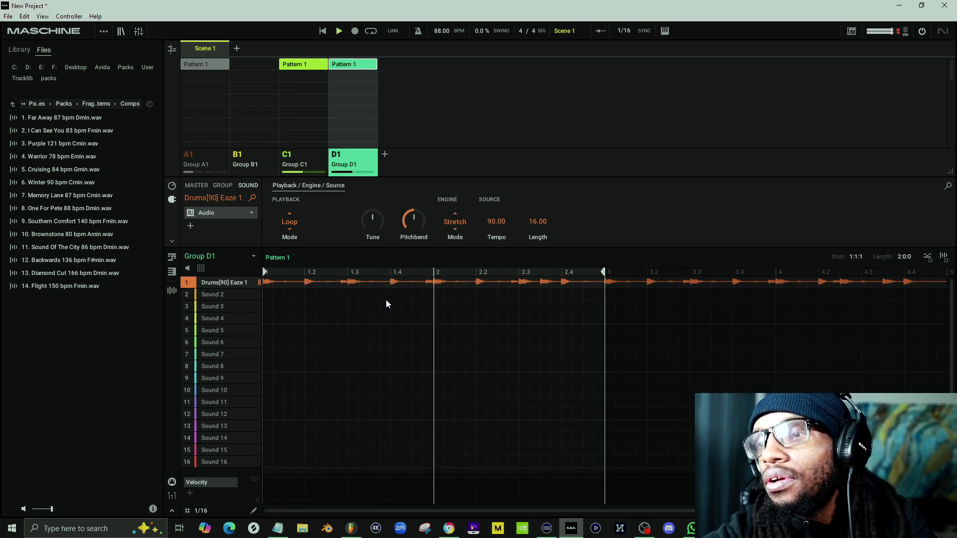
{"action": "key", "text": "ctrl+d"}
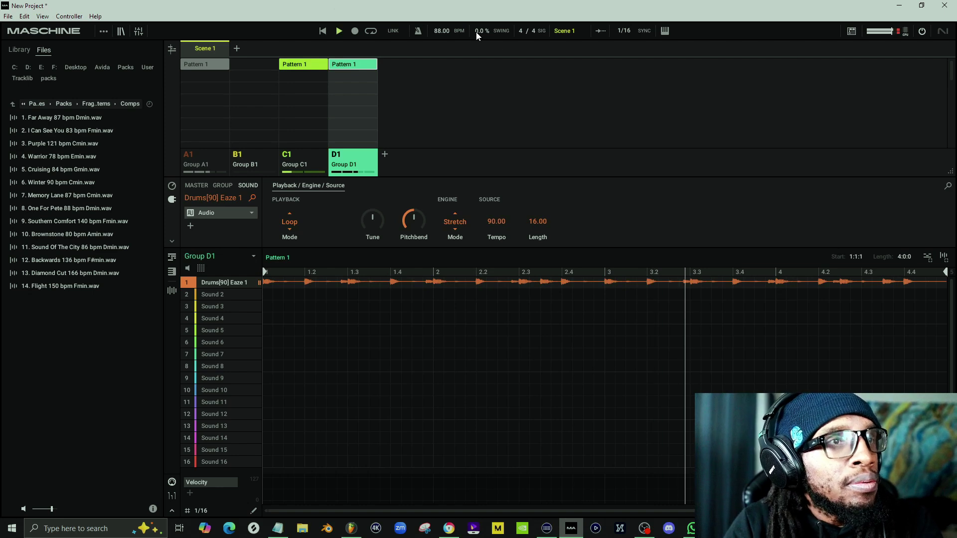
{"action": "left_click_drag", "start_coordinate": [480, 33], "coordinate": [482, 6]}
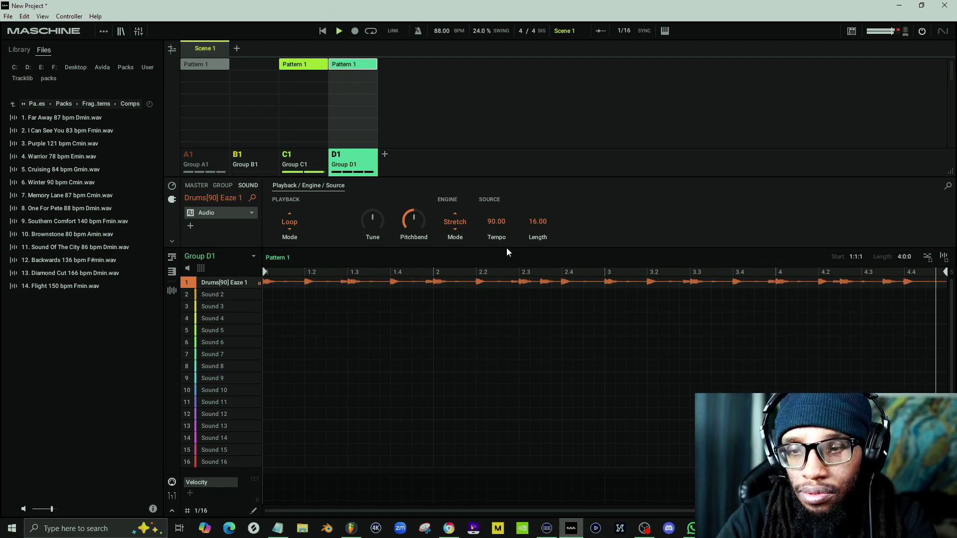
Move the Other stem from Sound 3 of Group C1 to Sound 1 of a new Group E1
{"action": "key", "text": "Left"}
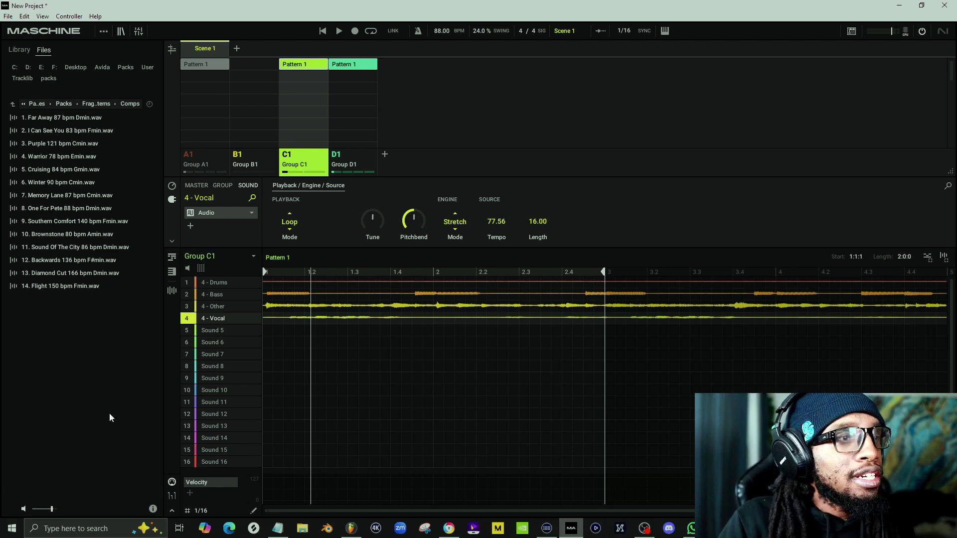
{"action": "left_click", "coordinate": [217, 310]}
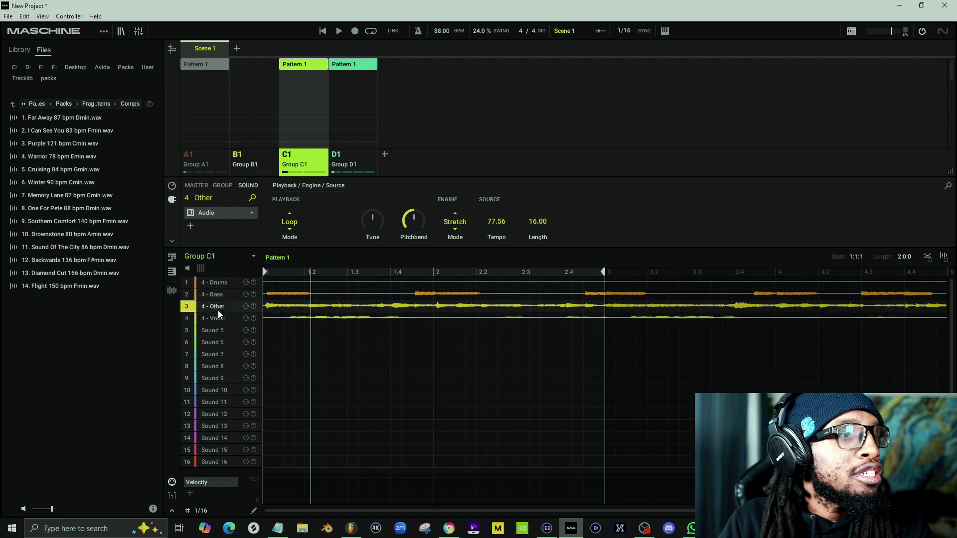
{"action": "right_click", "coordinate": [217, 310]}
{"action": "left_click", "coordinate": [252, 423]}
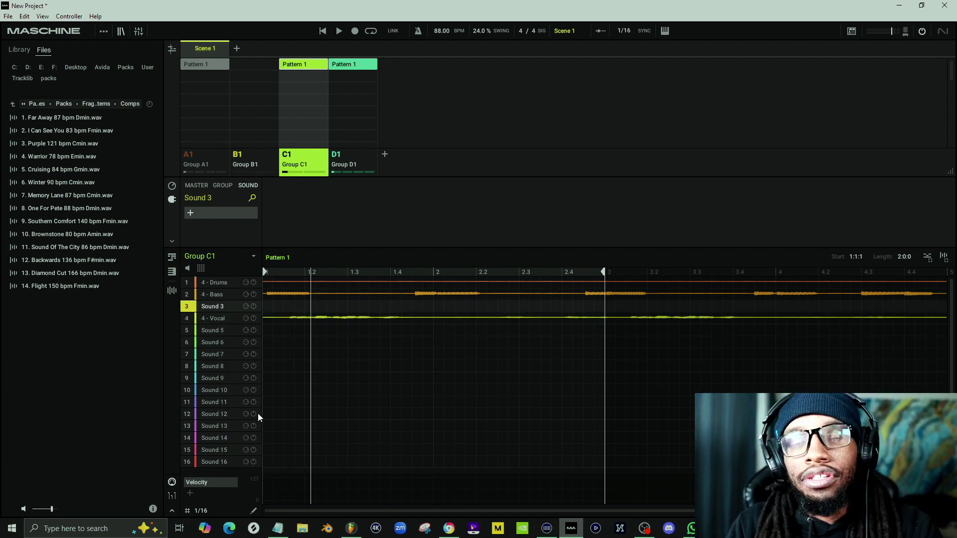
{"action": "right_click", "coordinate": [223, 280]}
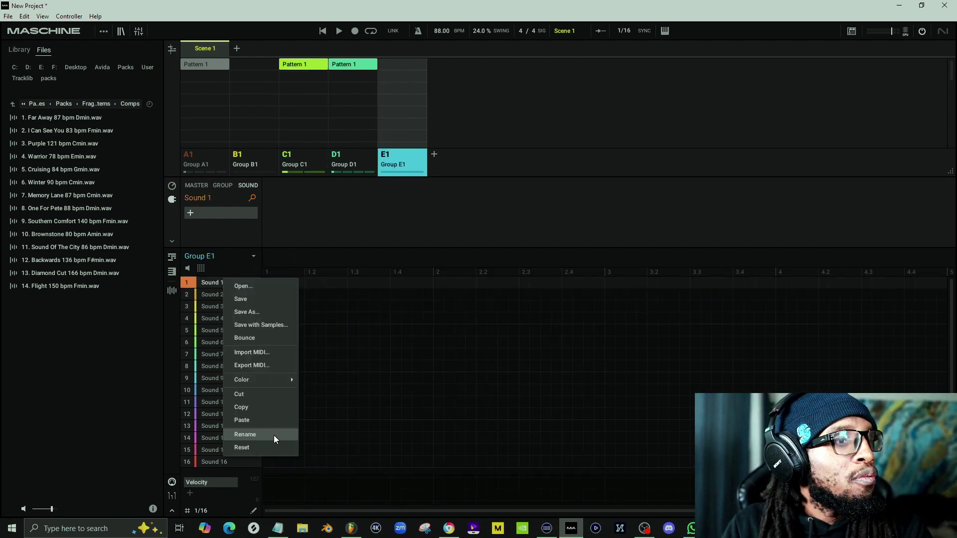
{"action": "left_click", "coordinate": [270, 423]}
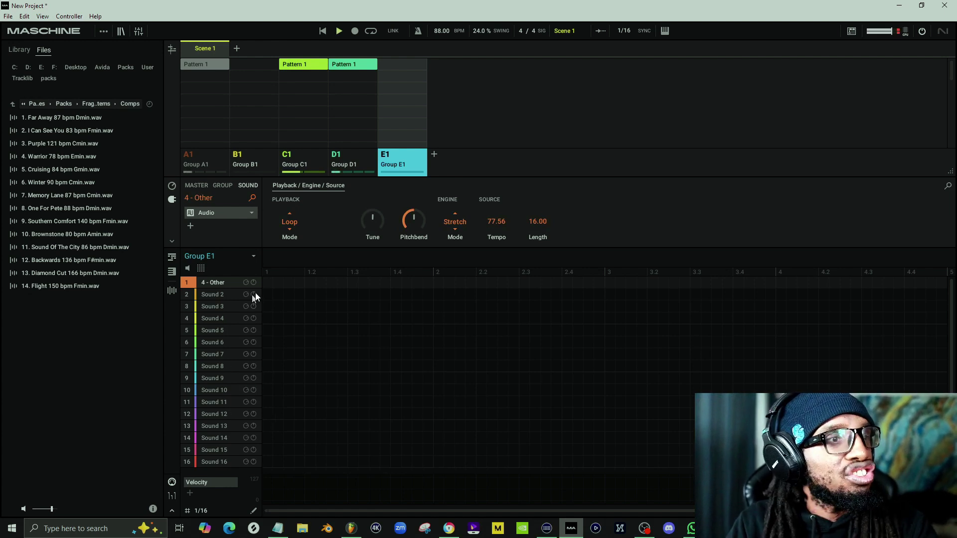
Create a four-bar pattern for the Other stem in Group E1 and solo the group
{"action": "double_click", "coordinate": [286, 287]}
{"action": "left_click", "coordinate": [278, 288]}
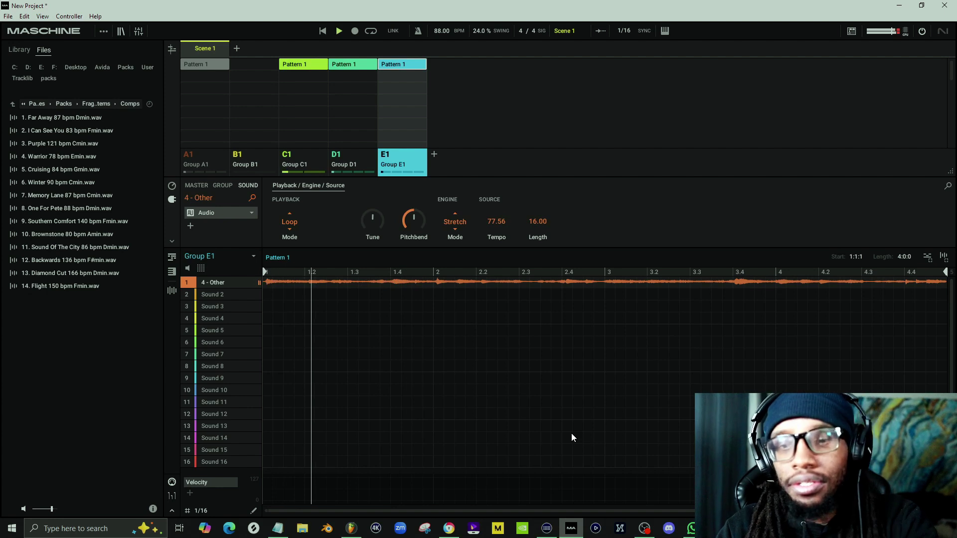
{"action": "key", "text": "s"}
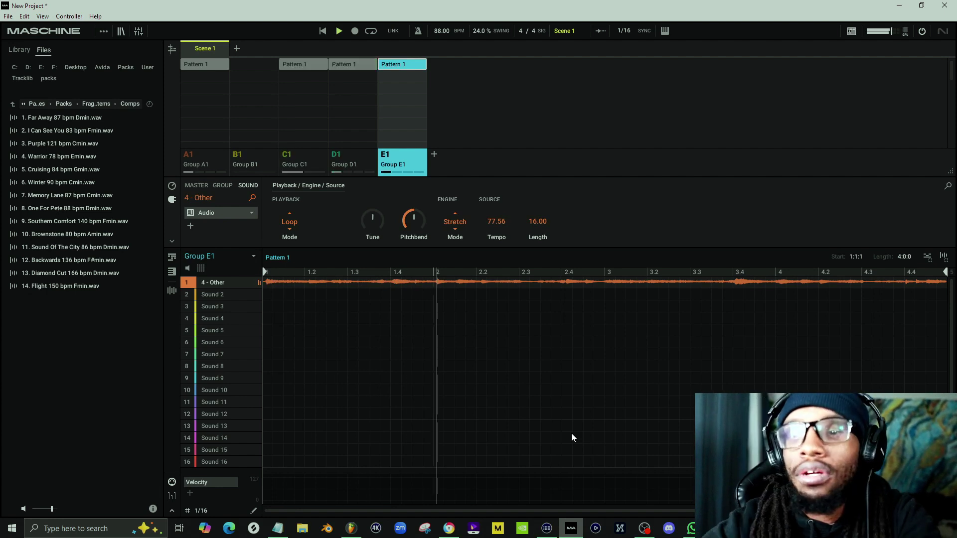
Resample four bars of the internal Master output in Sync mode into Sound 2 of Group E1
{"action": "key", "text": "F9"}
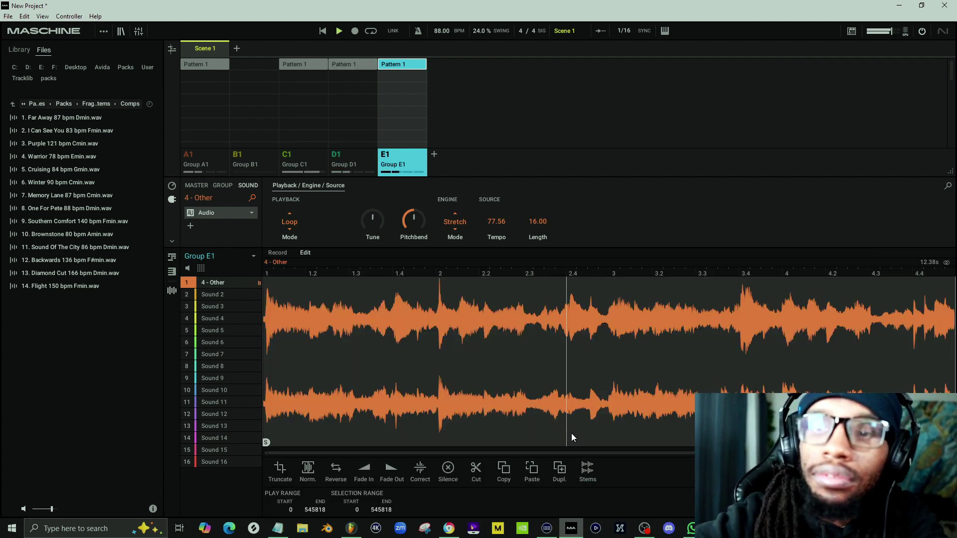
{"action": "key", "text": "F9"}
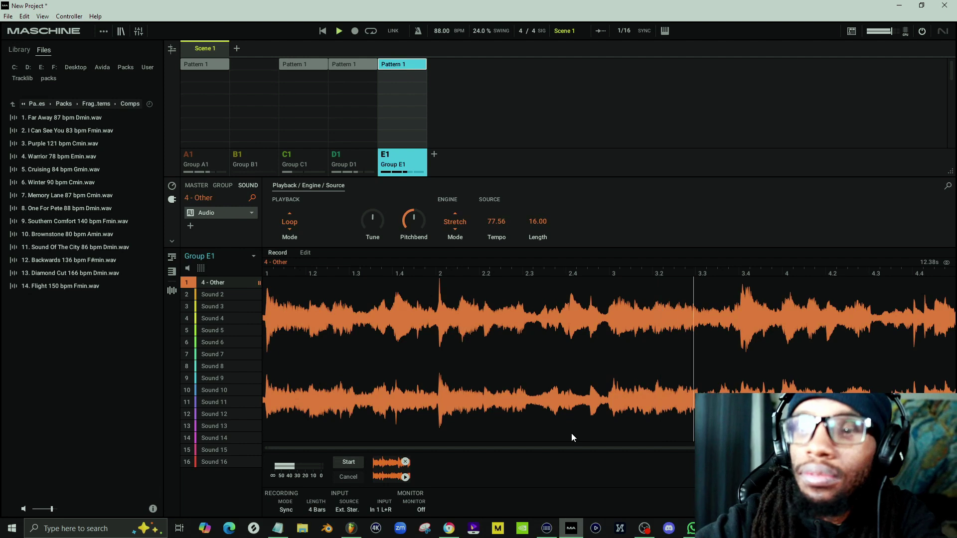
{"action": "key", "text": "Down"}
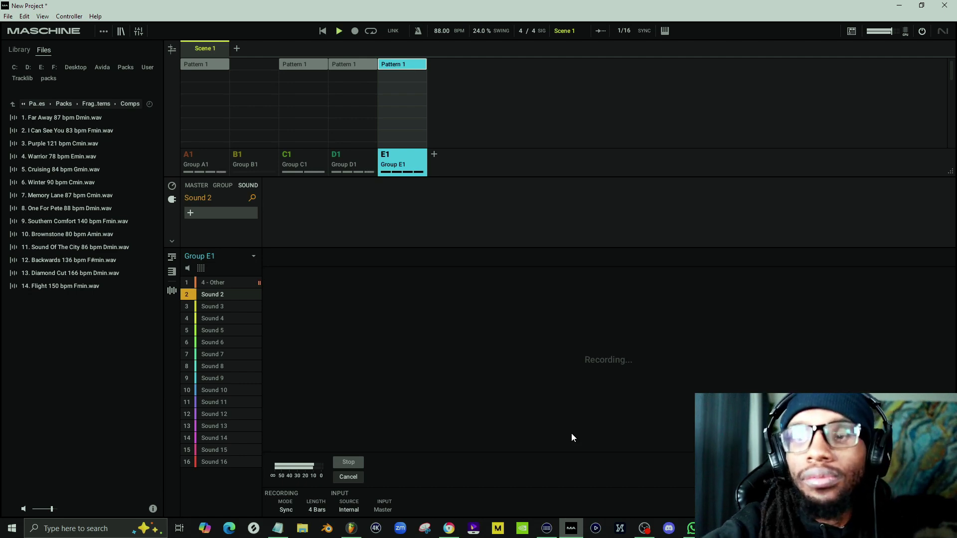
Slice the new recording on a 4th-note grid, apply the slices across Group E1 with a created pattern, and show that pattern
{"action": "key", "text": "Right"}
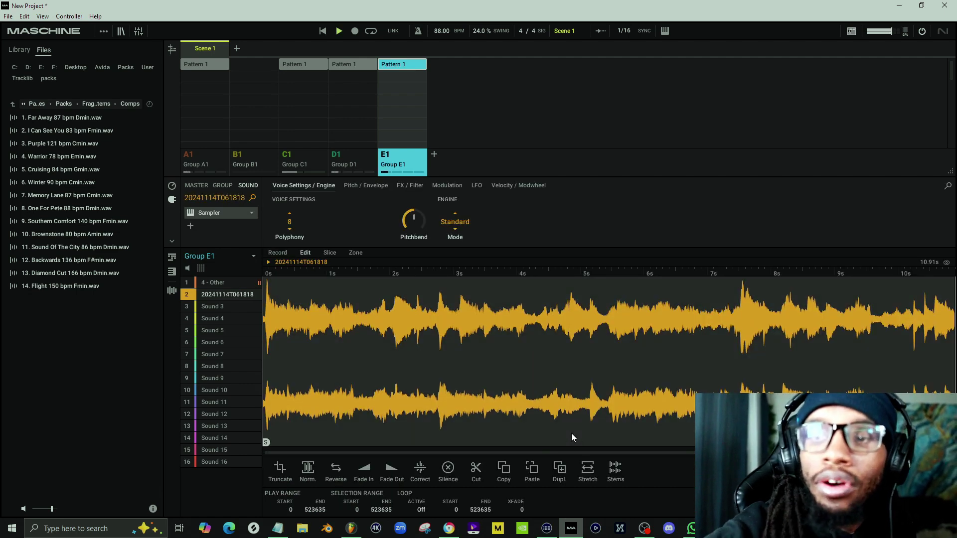
{"action": "key", "text": "Right"}
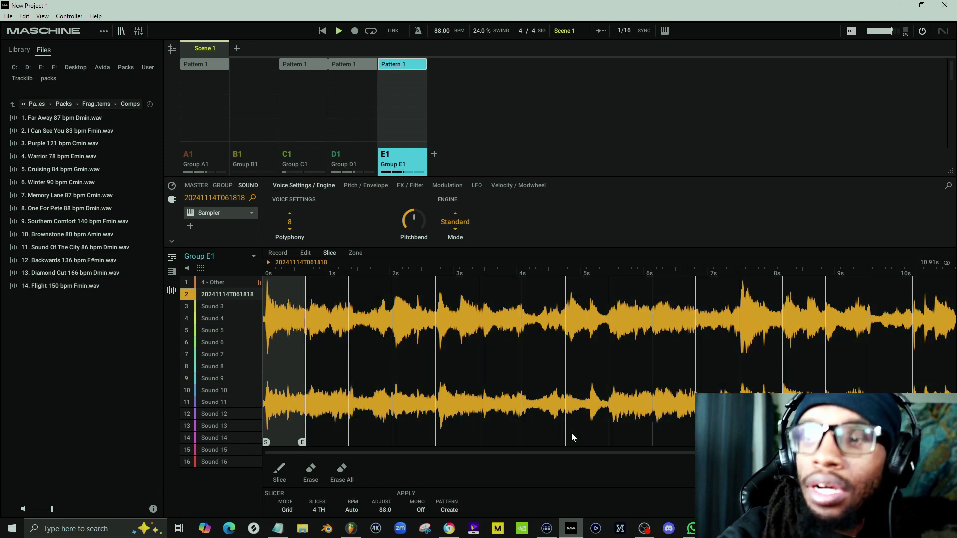
{"action": "key", "text": "Return"}
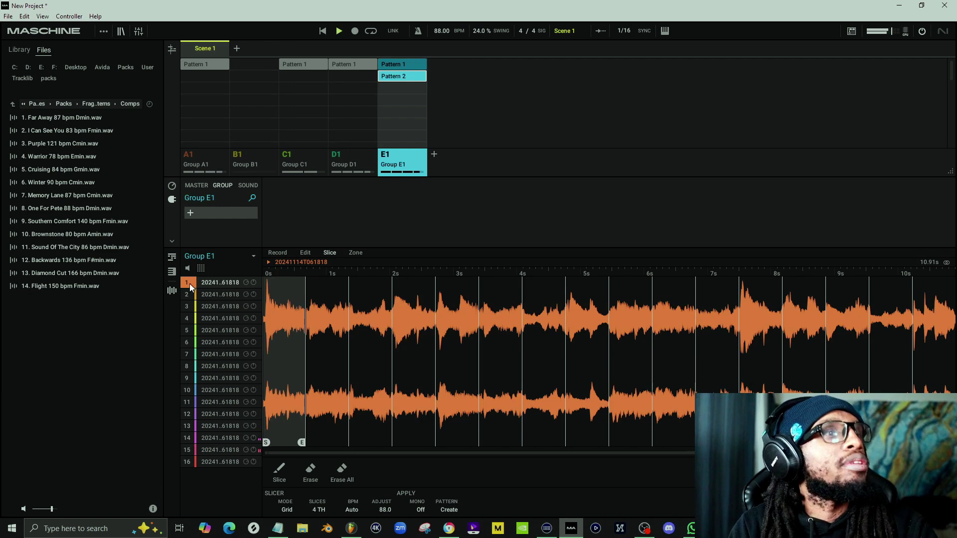
{"action": "left_click", "coordinate": [172, 290]}
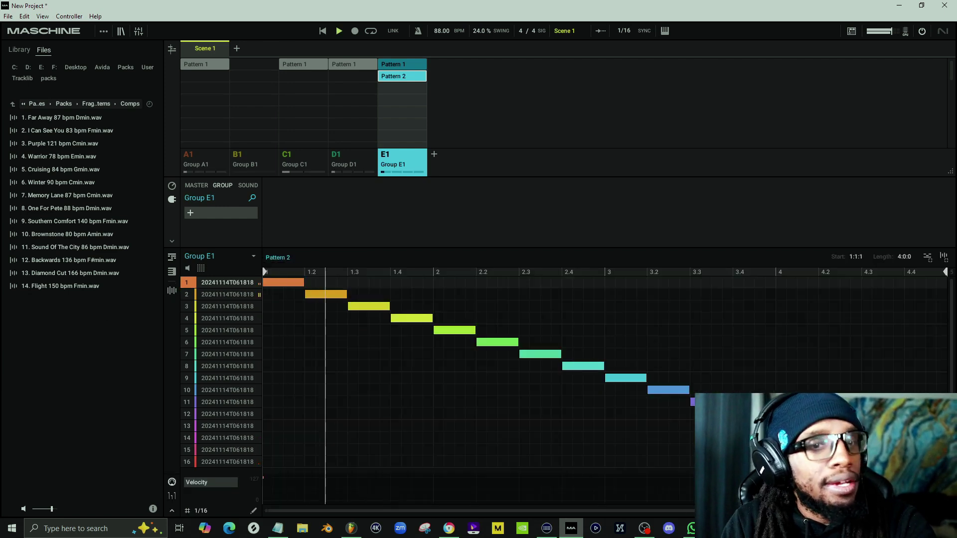
Stop playback, duplicate Pattern 2 in Group E1, and play the copy
{"action": "key", "text": "space"}
{"action": "left_click_drag", "start_coordinate": [680, 511], "coordinate": [681, 511]}
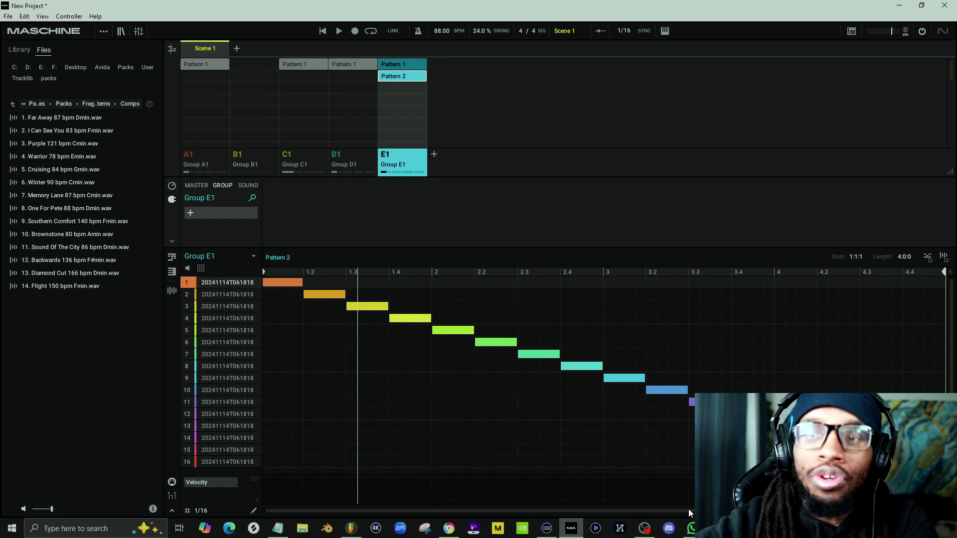
{"action": "key", "text": "ctrl+d"}
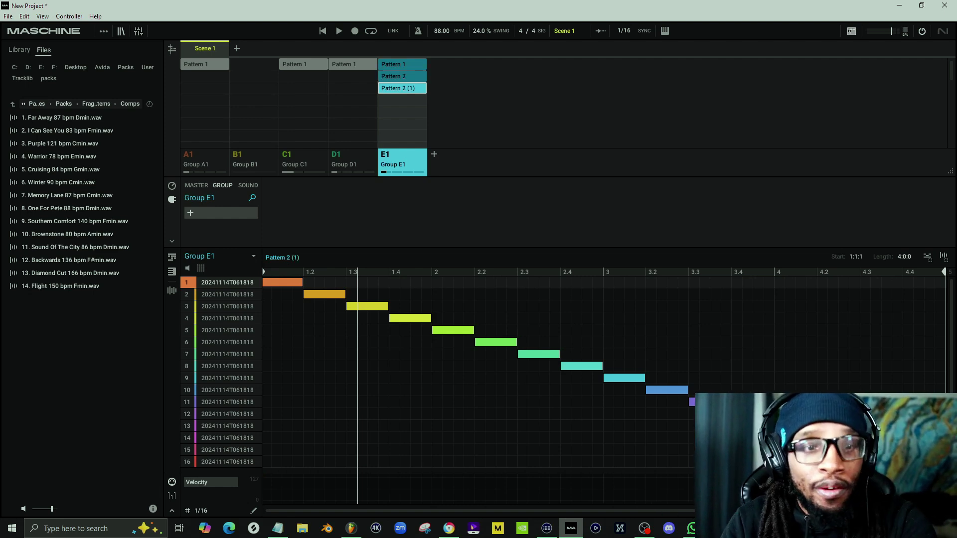
{"action": "left_click_drag", "start_coordinate": [449, 511], "coordinate": [448, 498]}
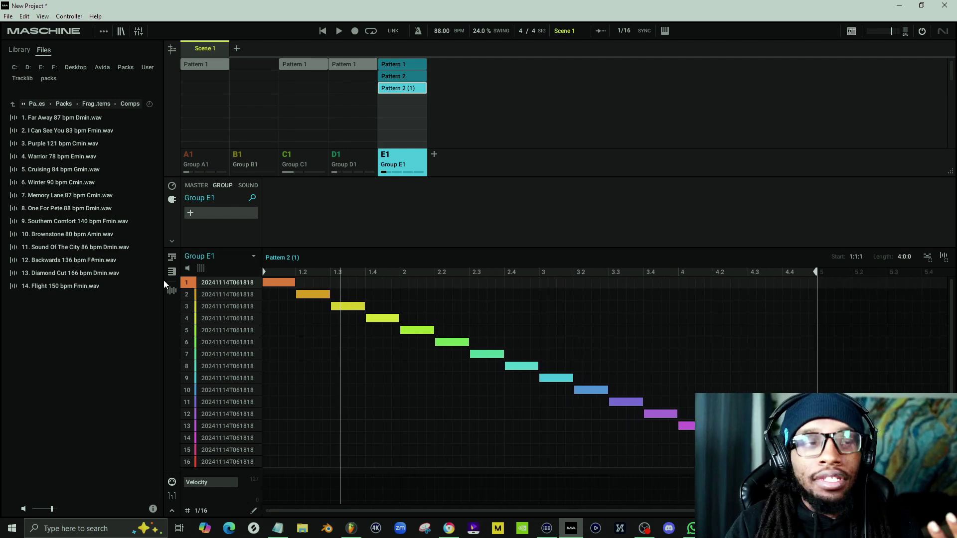
{"action": "key", "text": "space"}
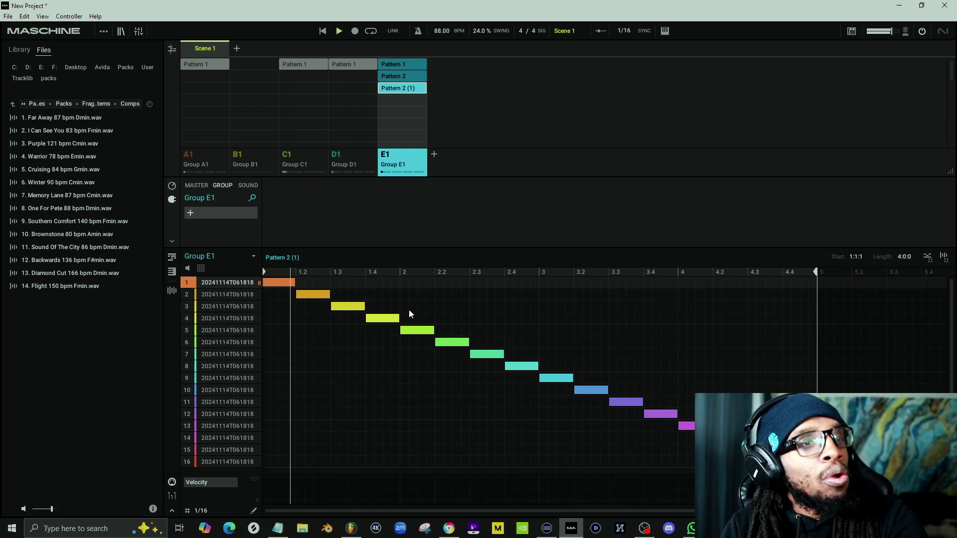